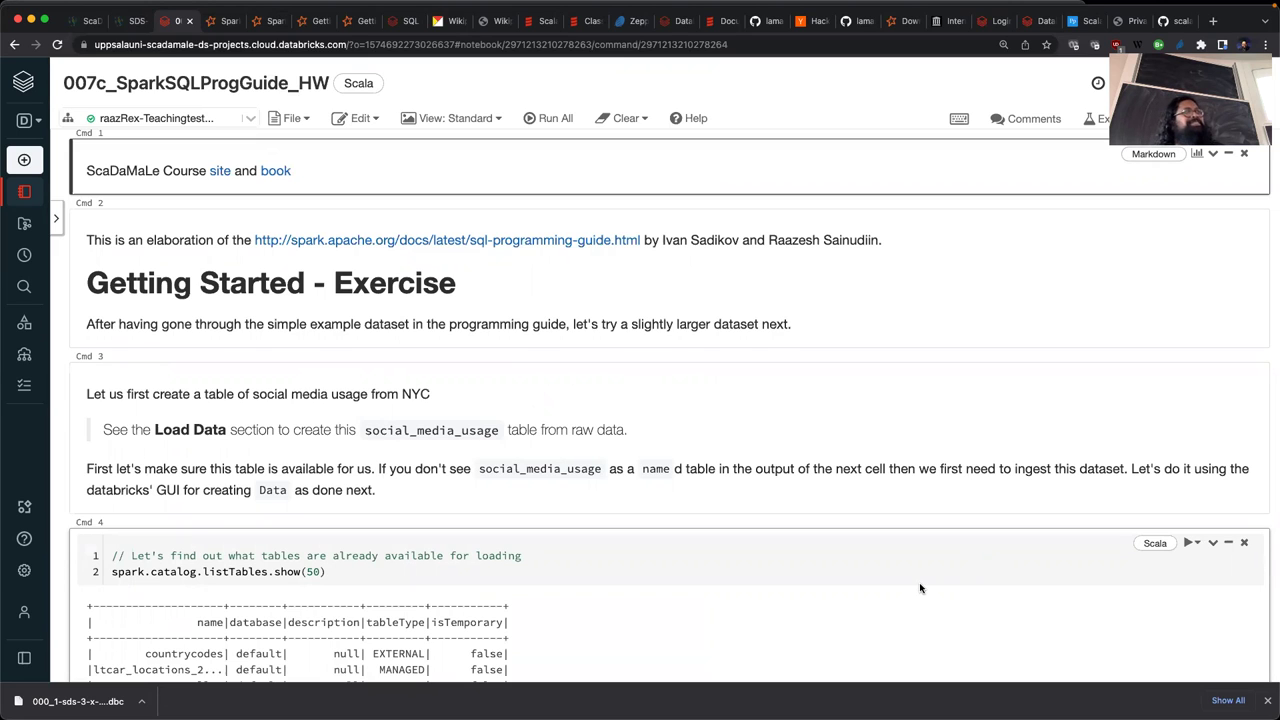
Read through the notebook's exercise introduction, the available-tables listing, the NYC Social Media Usage Data description and the Load Data section
scroll(921, 588, down, 3)
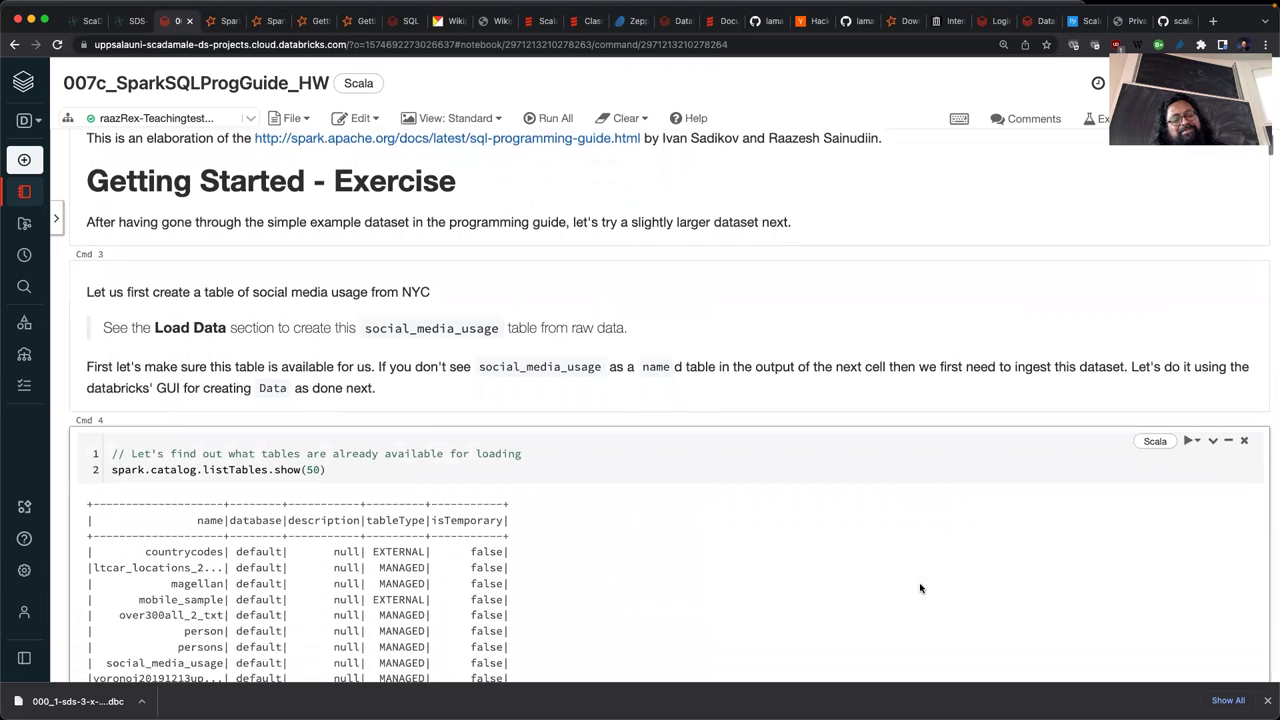
scroll(921, 588, up, 3)
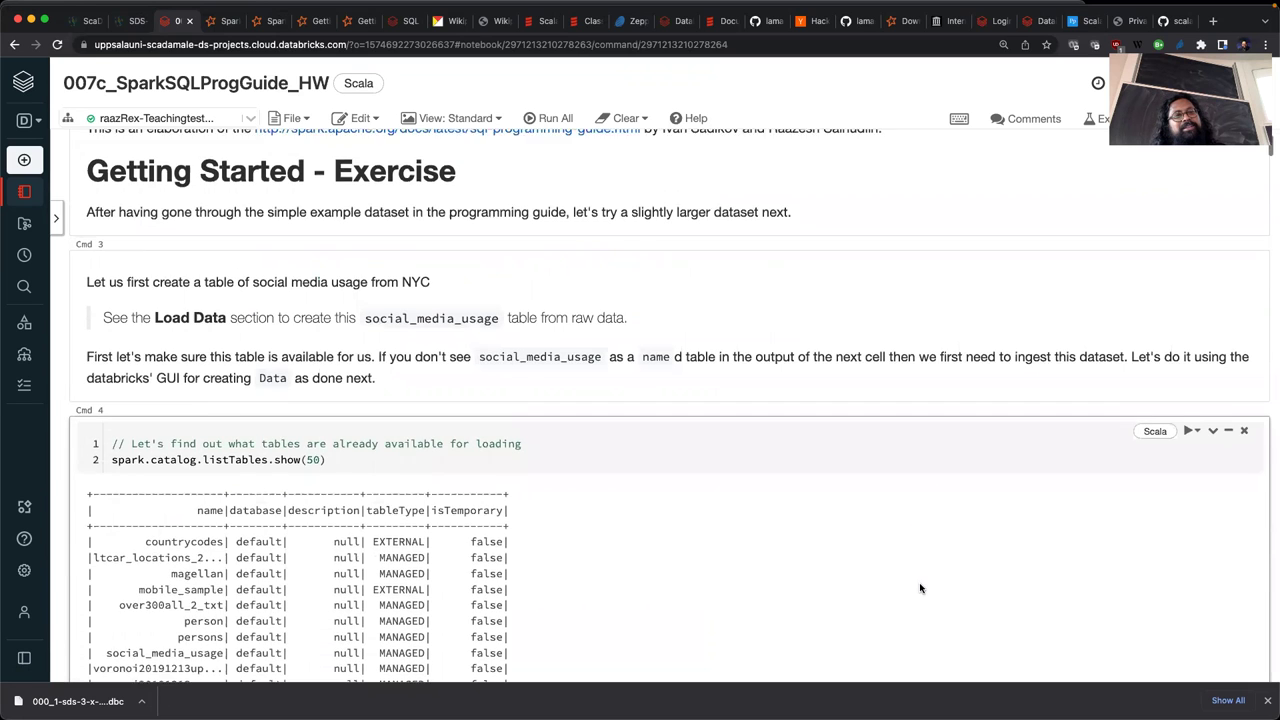
scroll(921, 588, down, 10)
scroll(921, 588, down, 2)
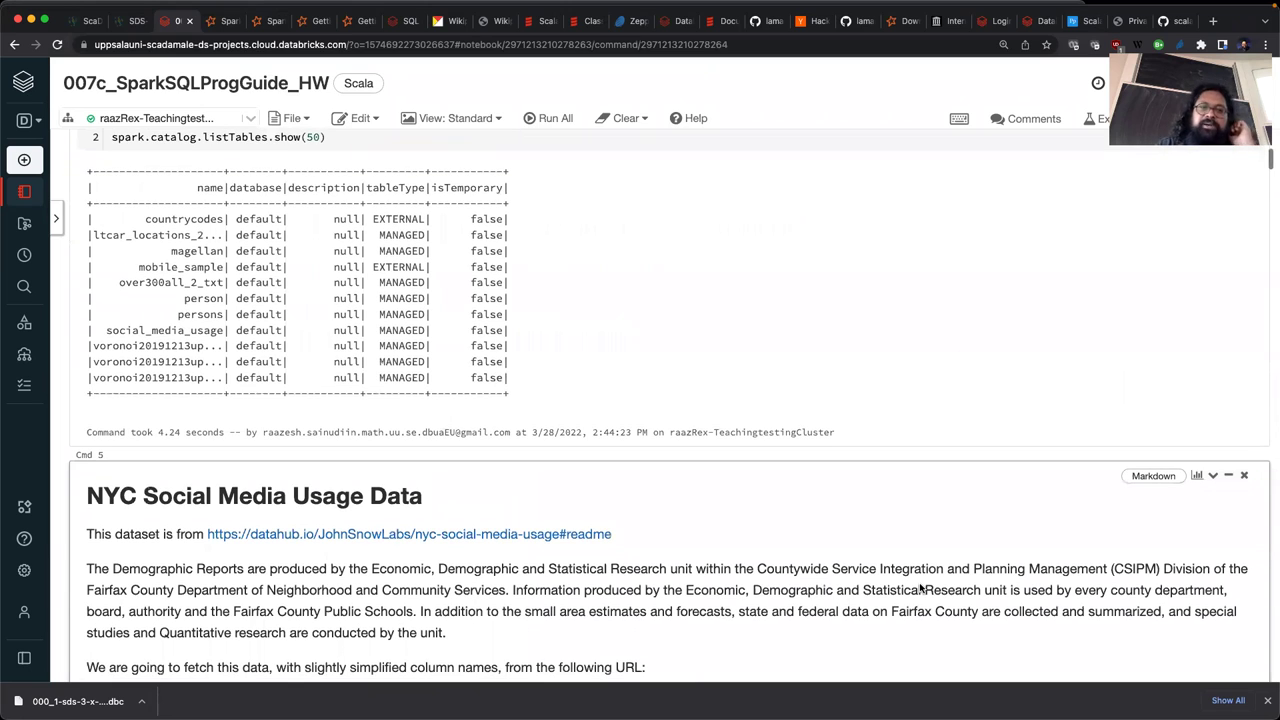
scroll(921, 588, down, 2)
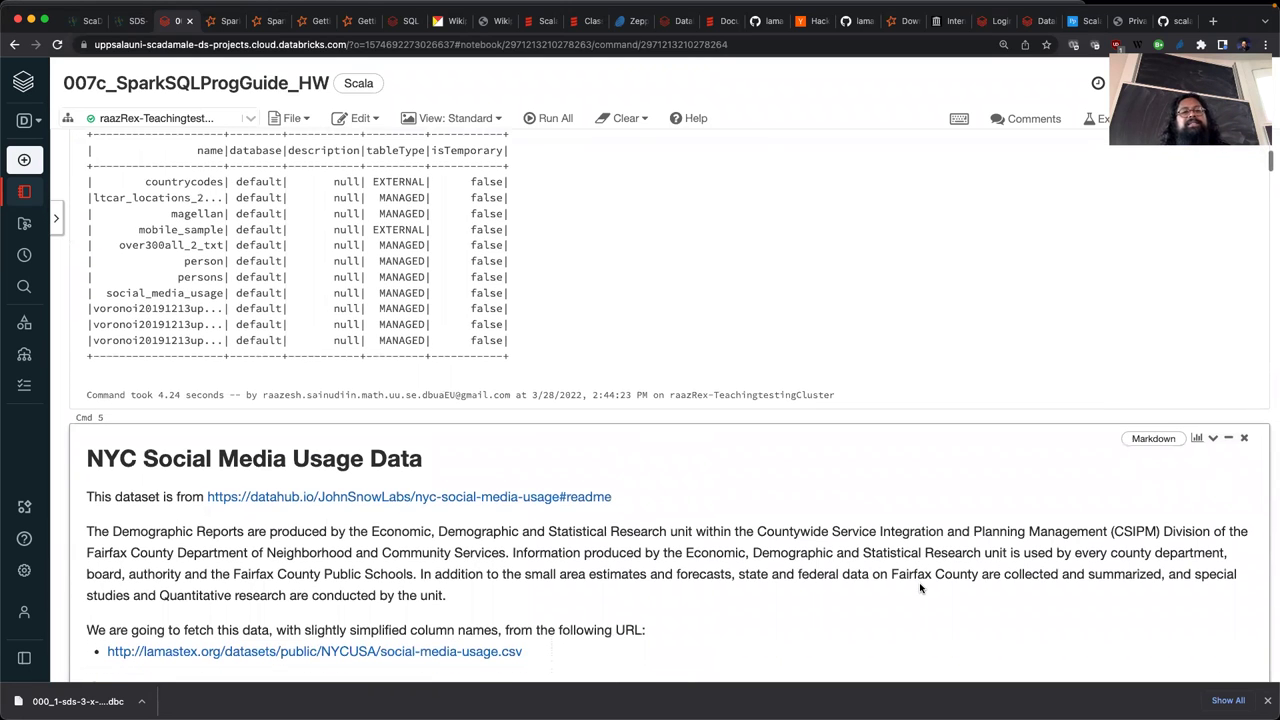
scroll(921, 588, down, 3)
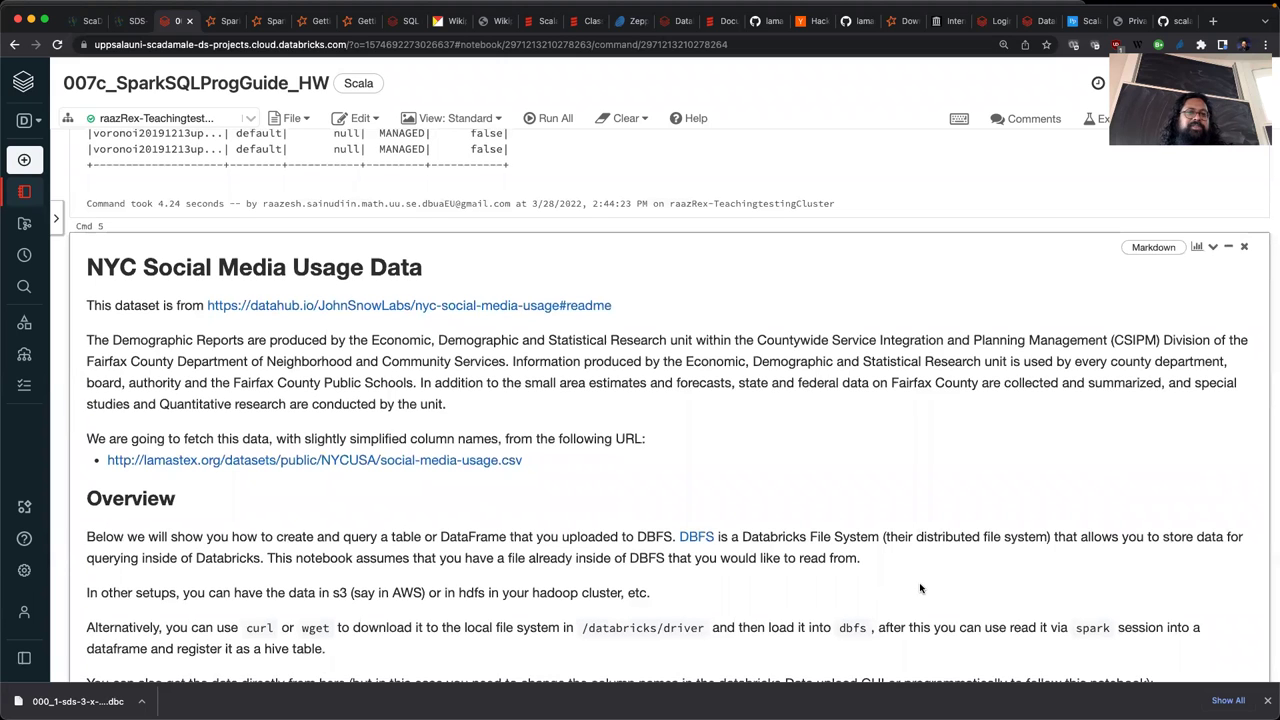
scroll(921, 588, down, 2)
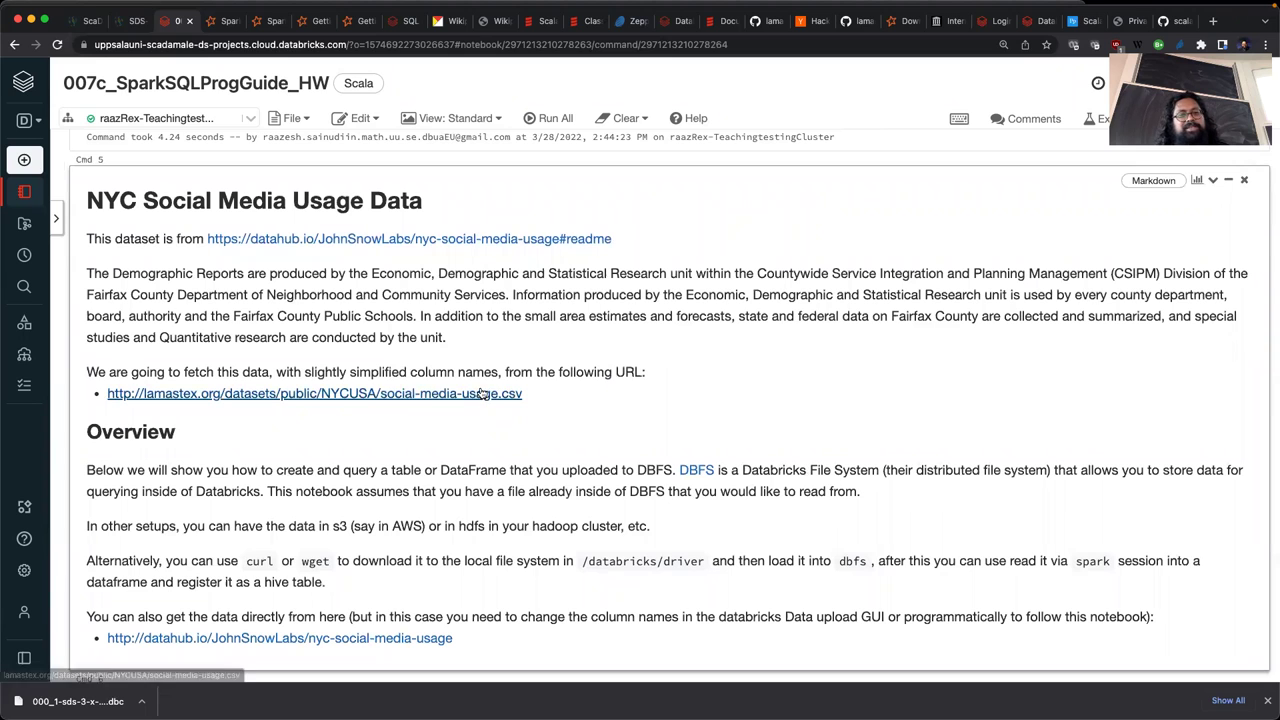
scroll(830, 470, down, 5)
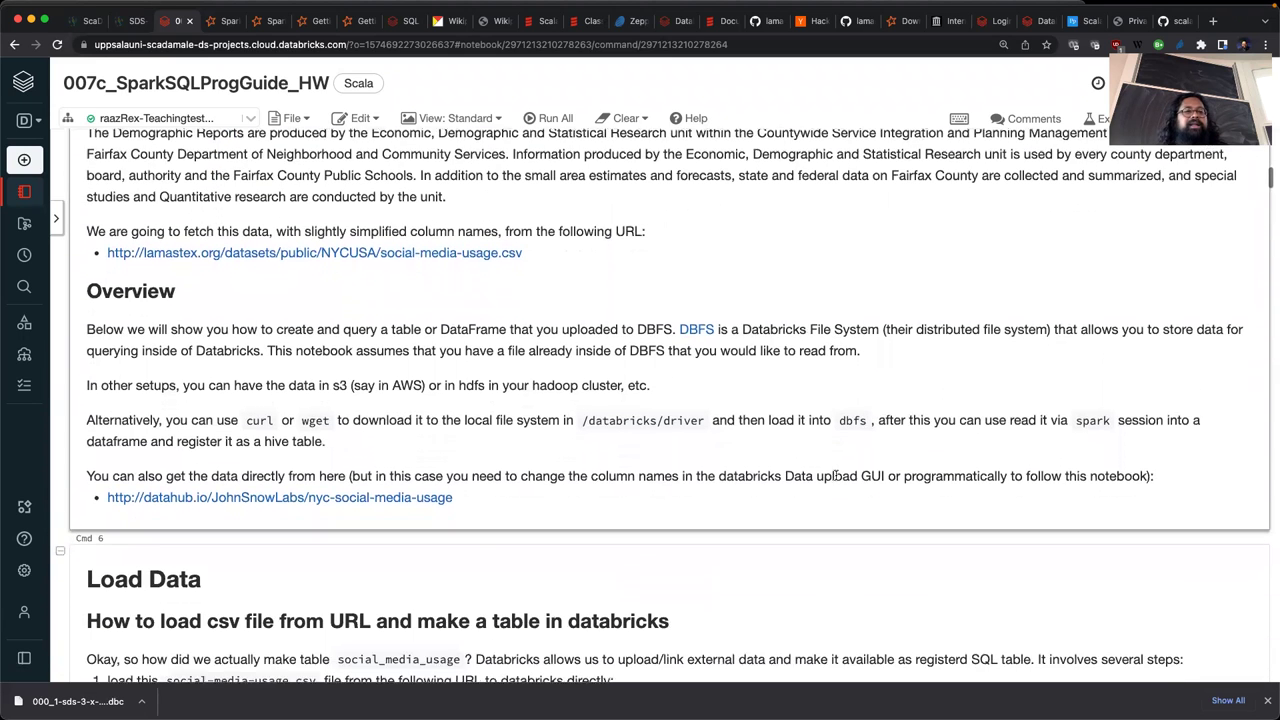
scroll(836, 479, down, 2)
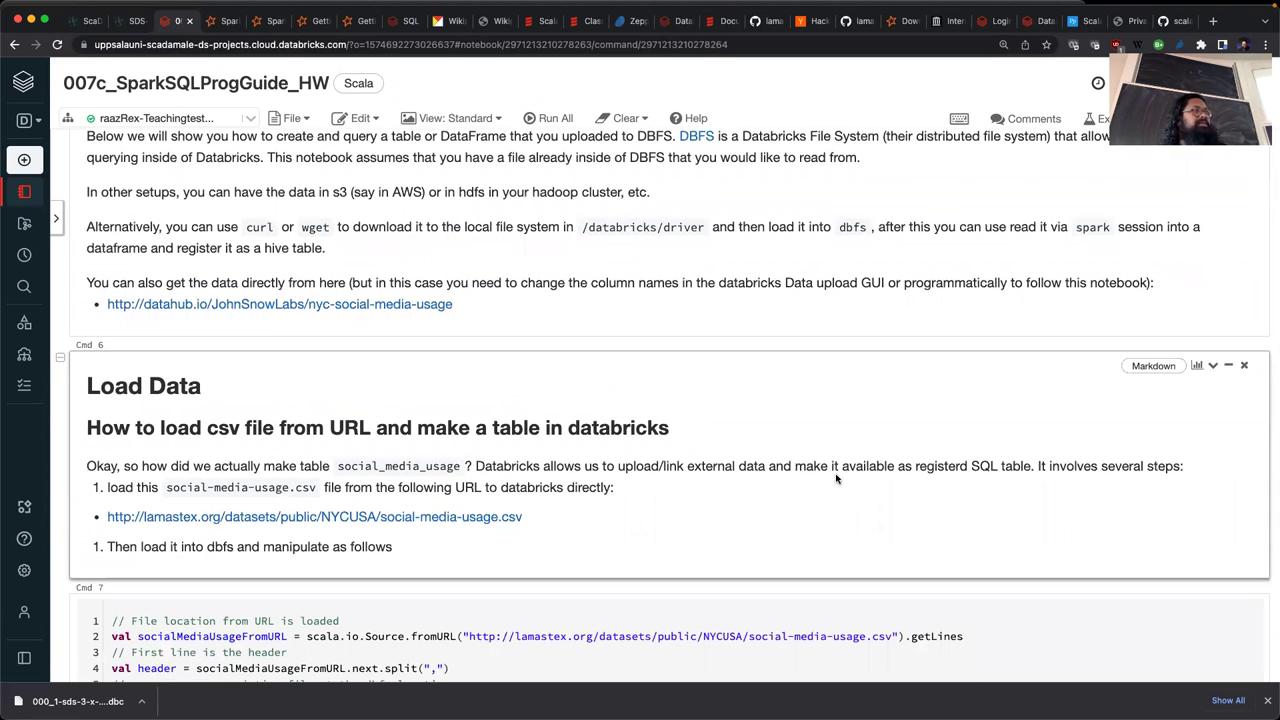
scroll(836, 479, up, 4)
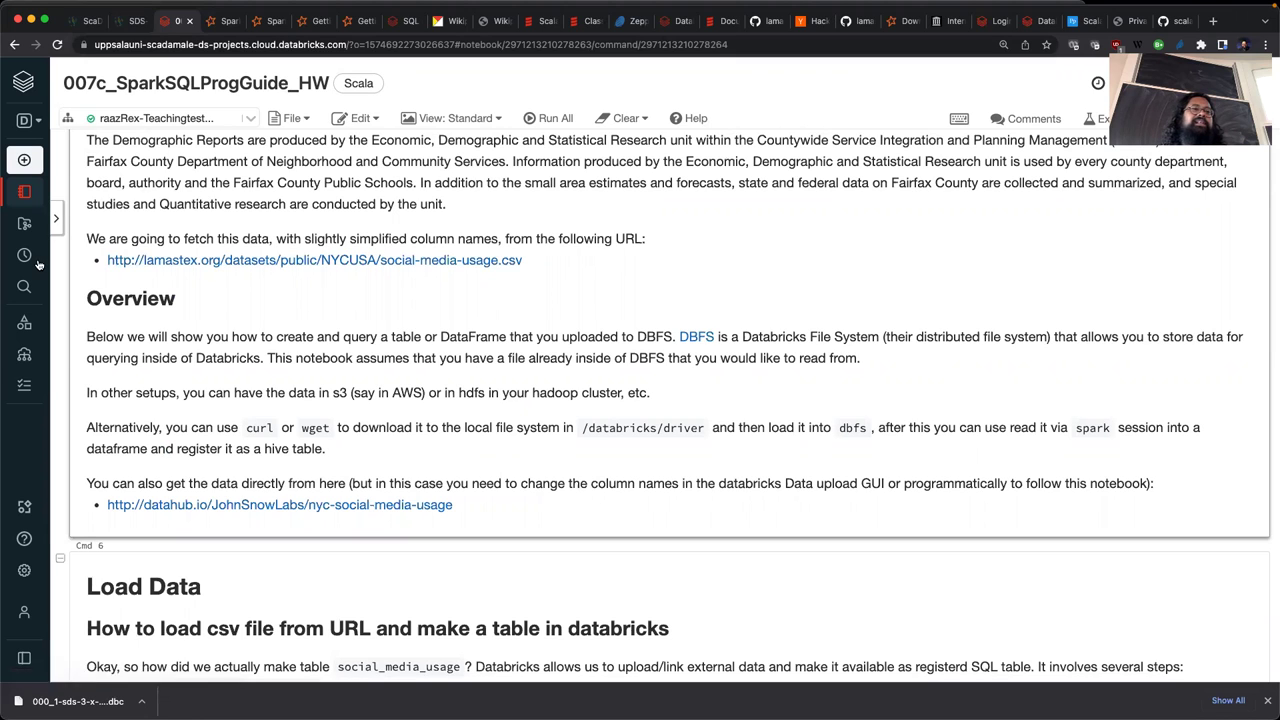
Start a new table and upload social-media-usage.csv from the tmp folder in the home directory as its source file
mouse_move(39, 266)
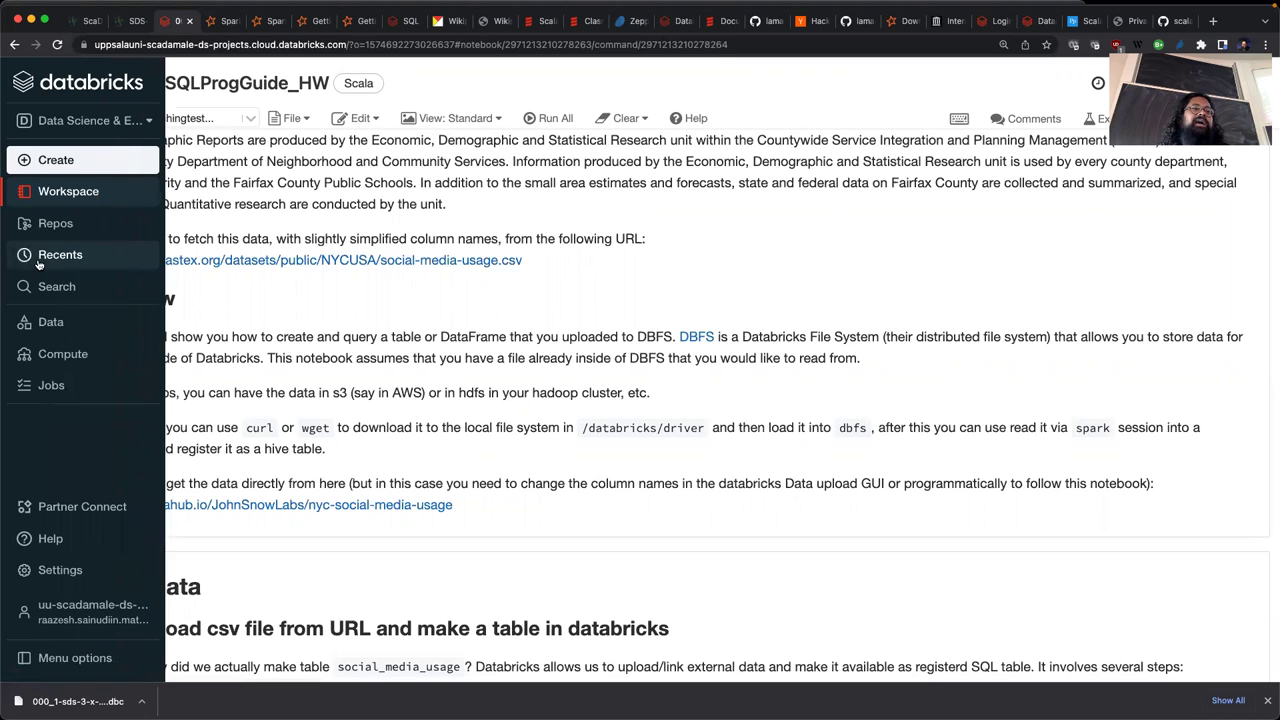
click(49, 323)
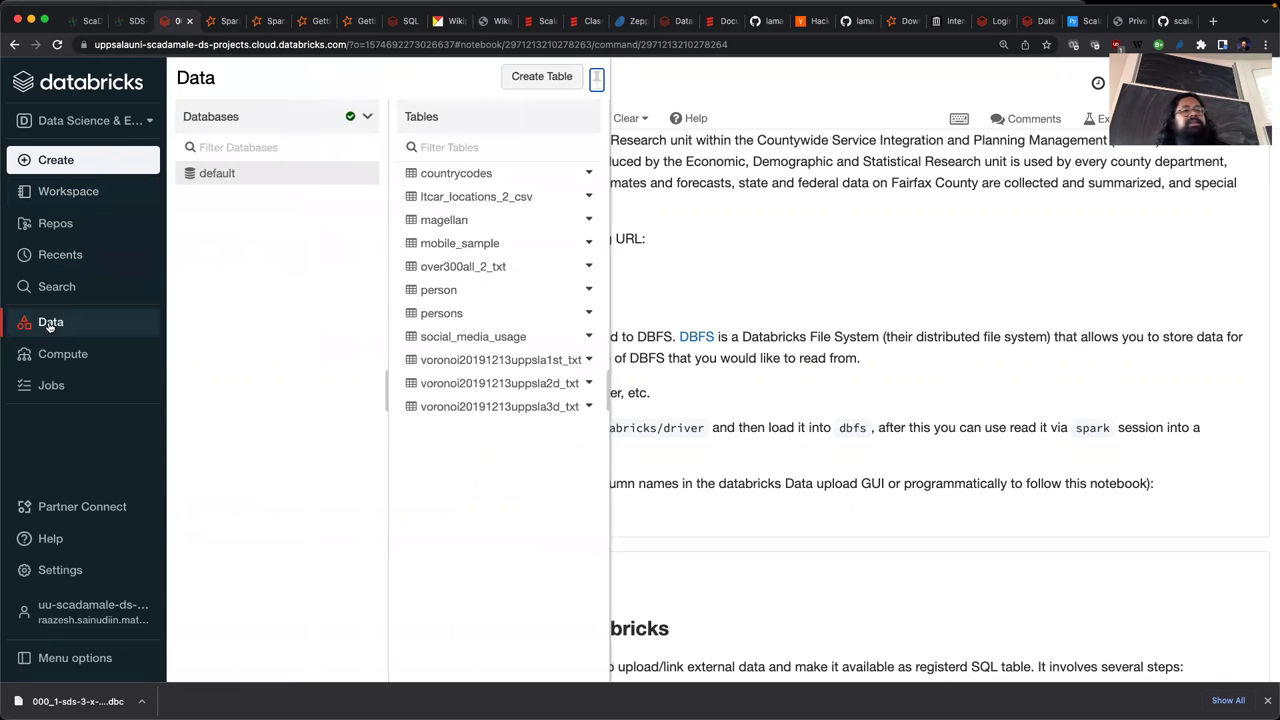
click(536, 80)
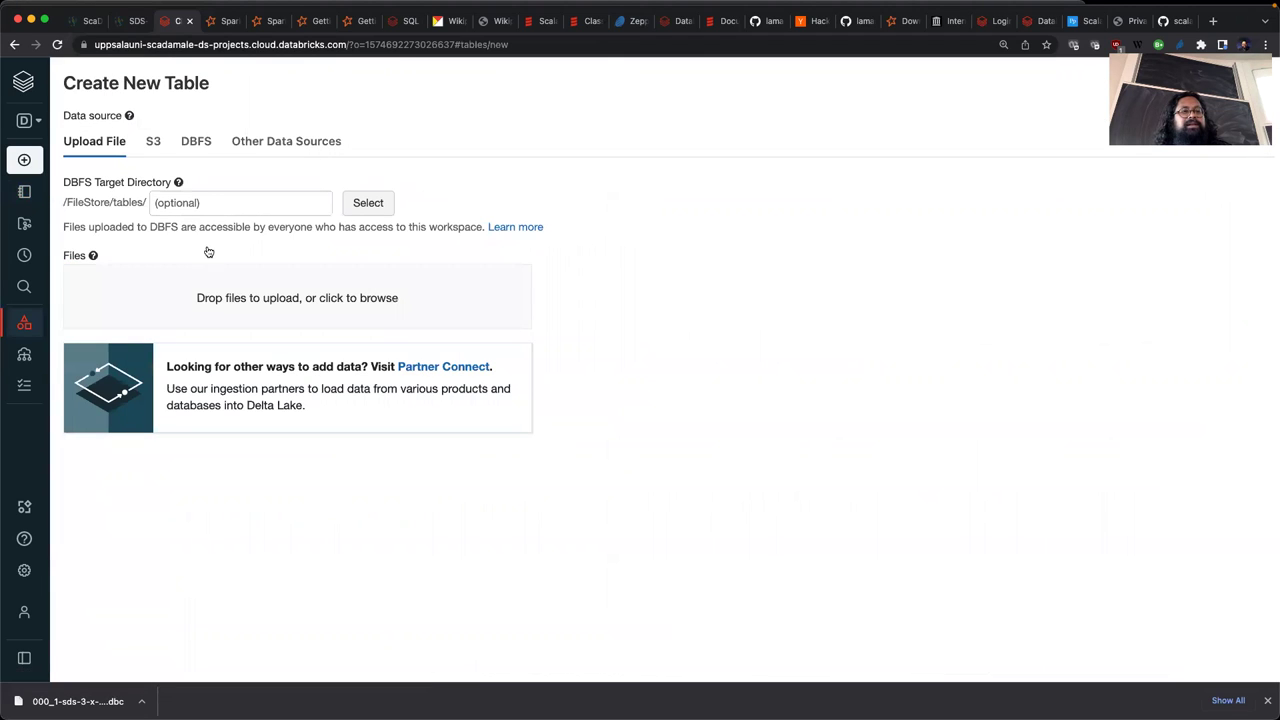
click(255, 299)
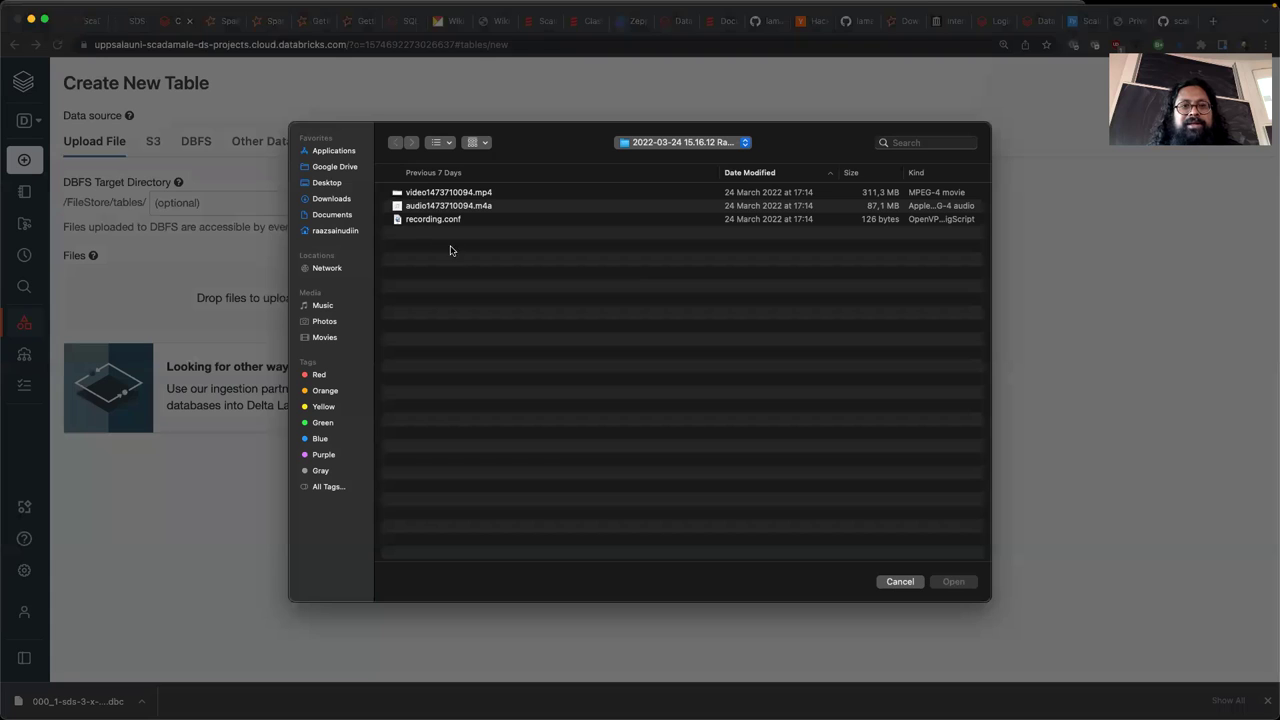
click(333, 231)
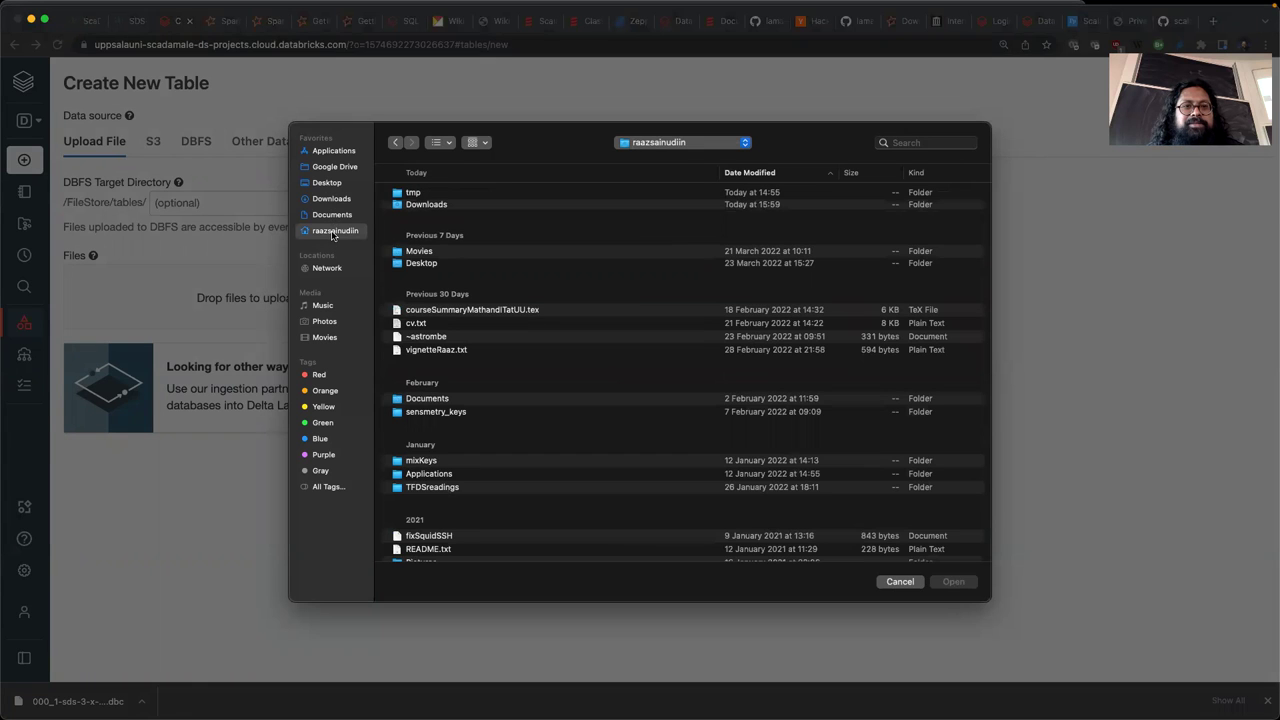
click(411, 194)
double_click(411, 194)
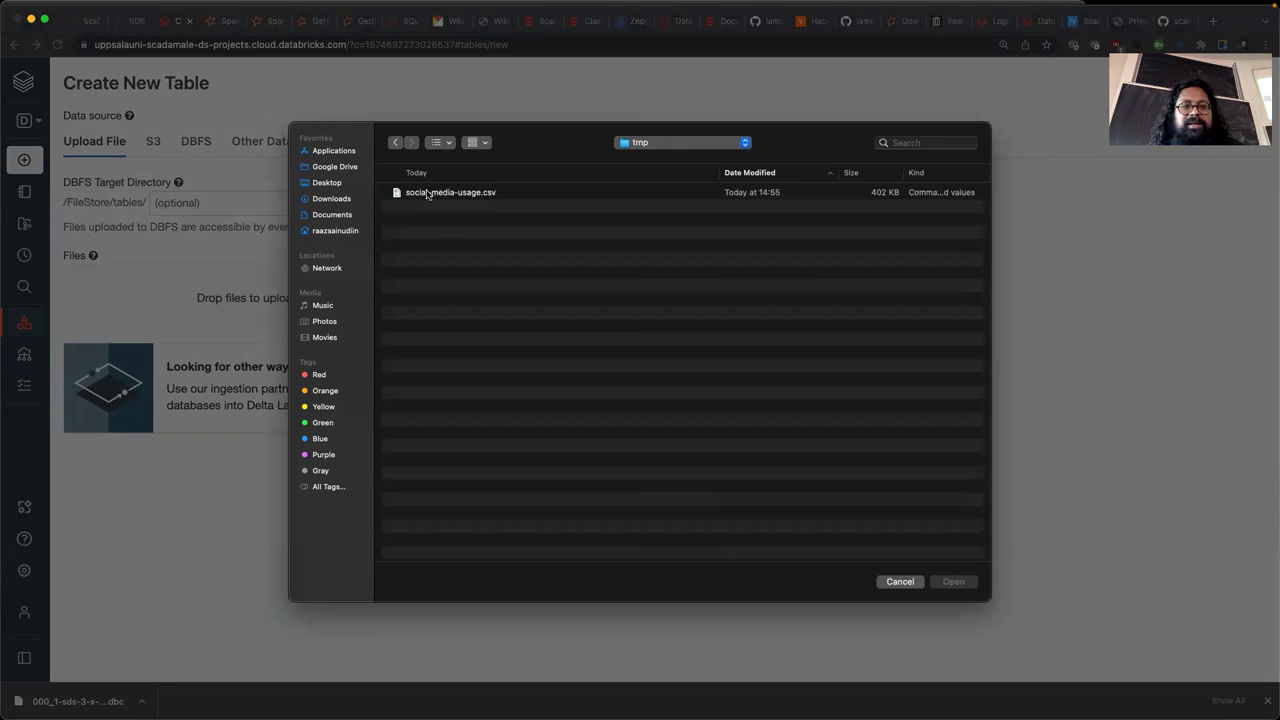
click(427, 193)
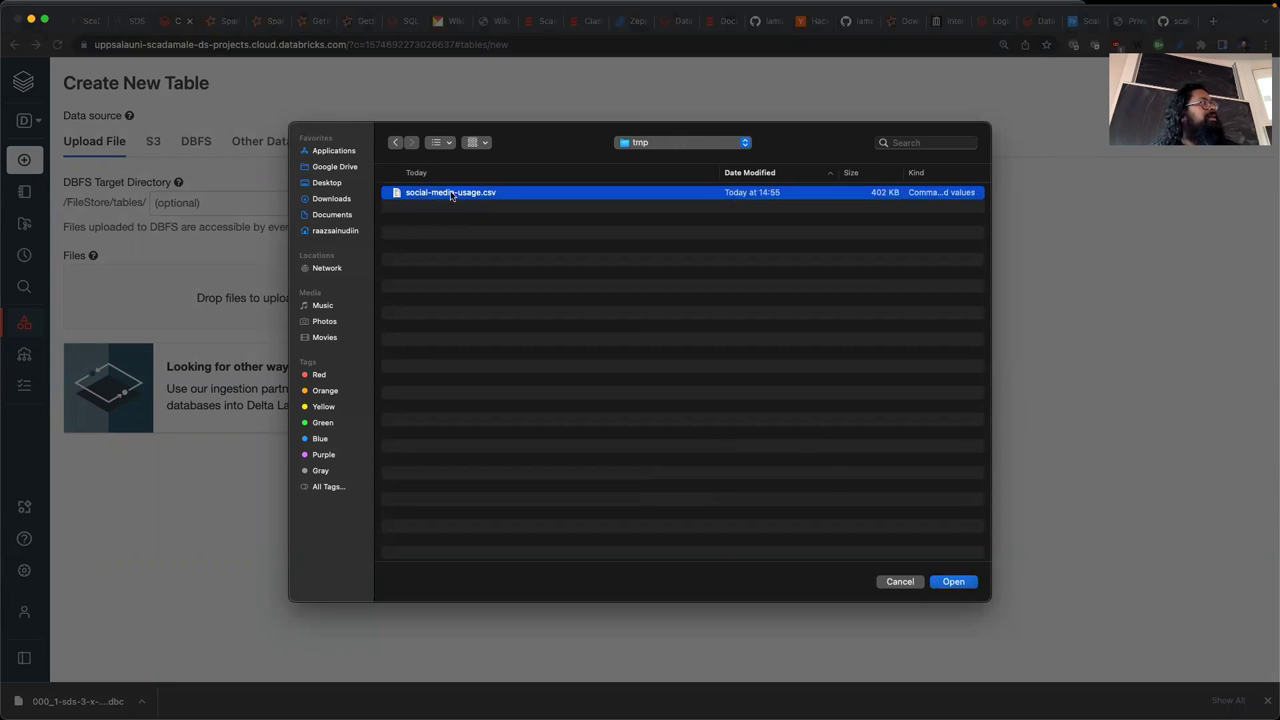
click(953, 582)
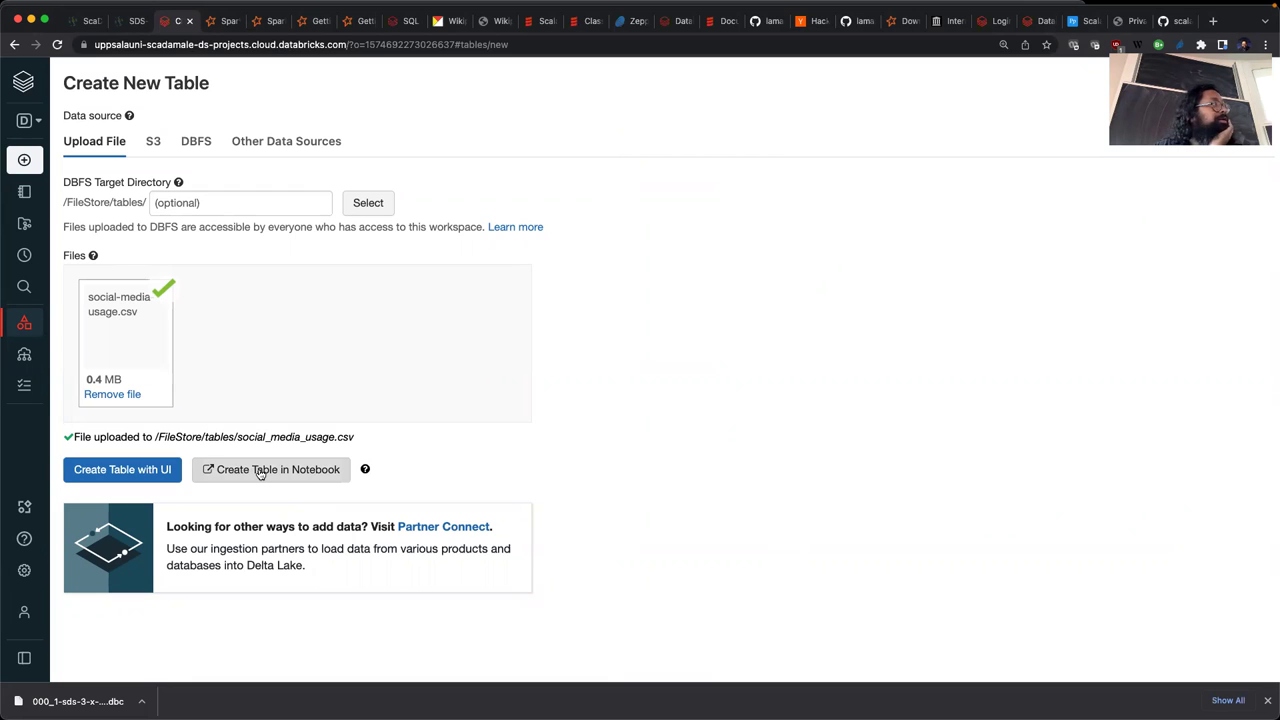
Preview the uploaded file with the table creation UI on the teaching/testing cluster, using the first row as header and inferring the schema
click(157, 476)
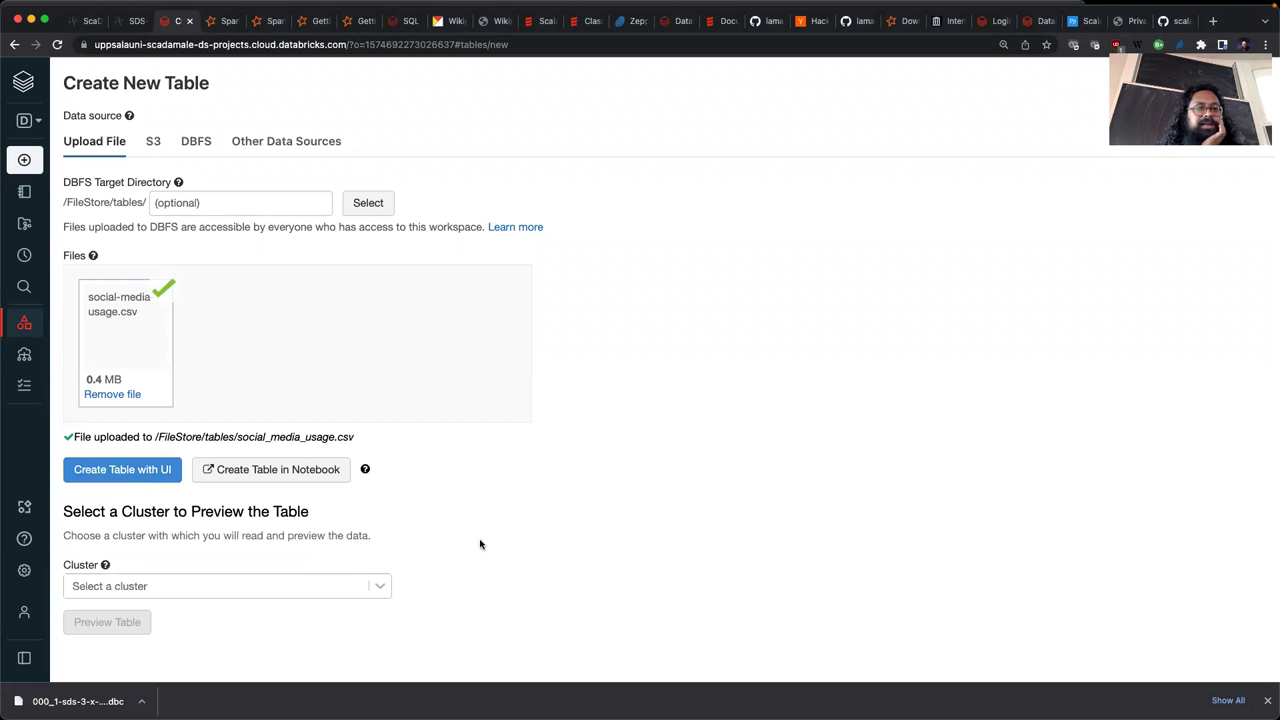
click(384, 582)
click(295, 594)
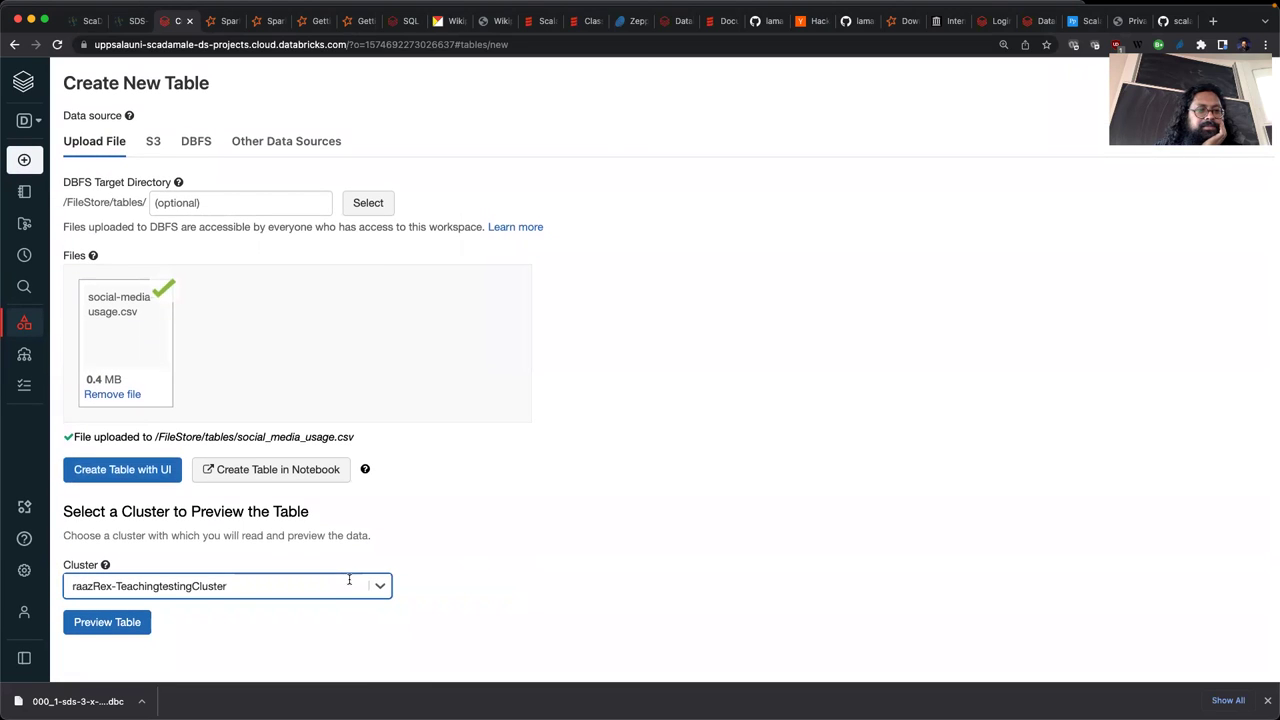
click(133, 623)
scroll(529, 549, down, 5)
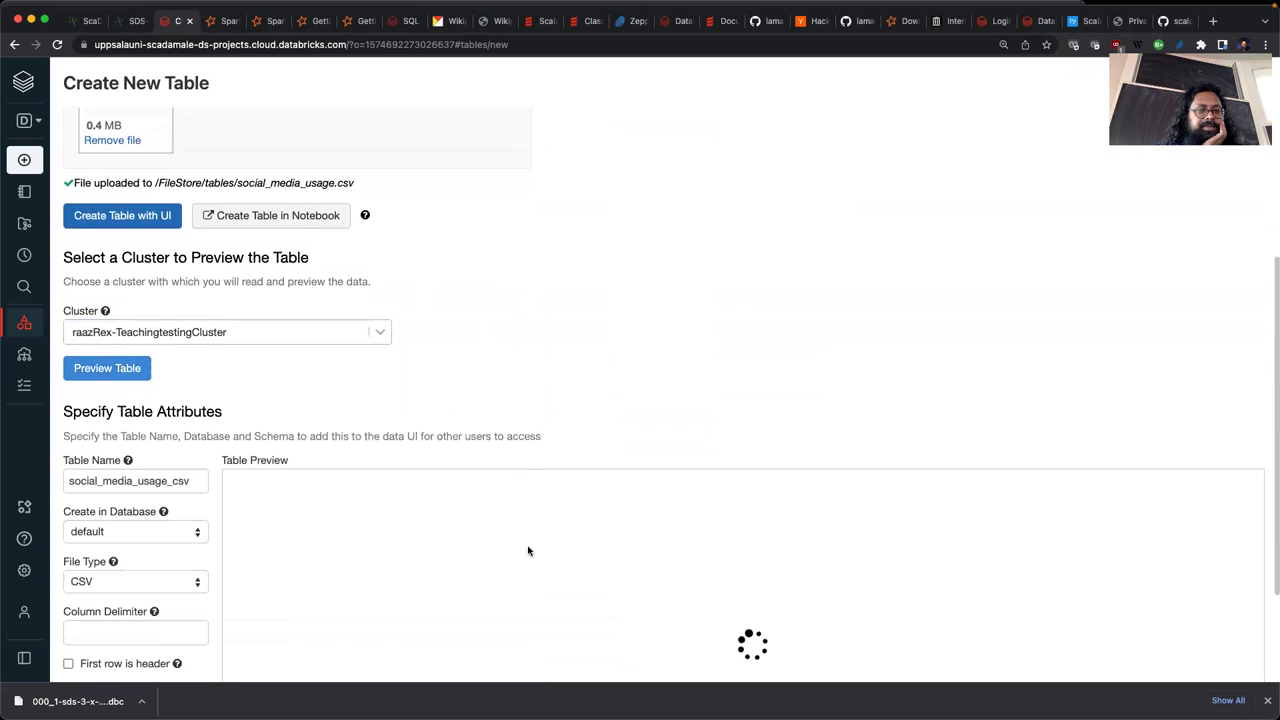
scroll(529, 551, down, 2)
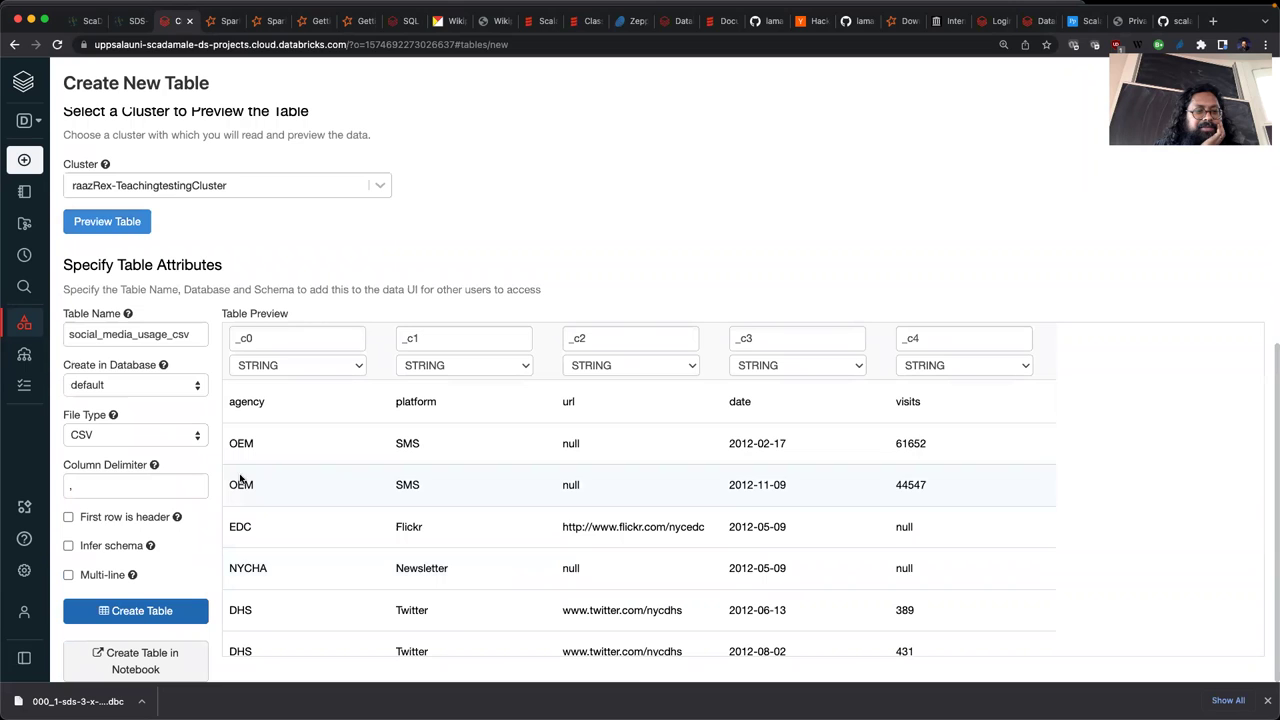
click(67, 517)
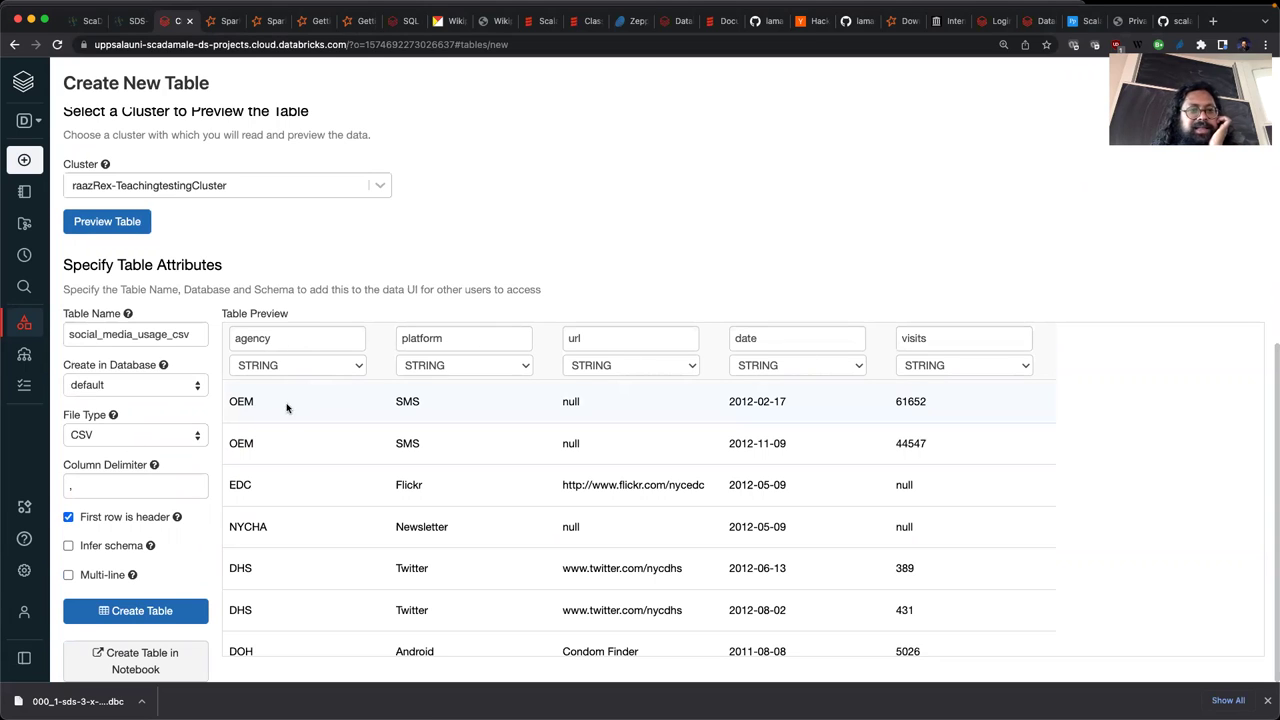
click(69, 546)
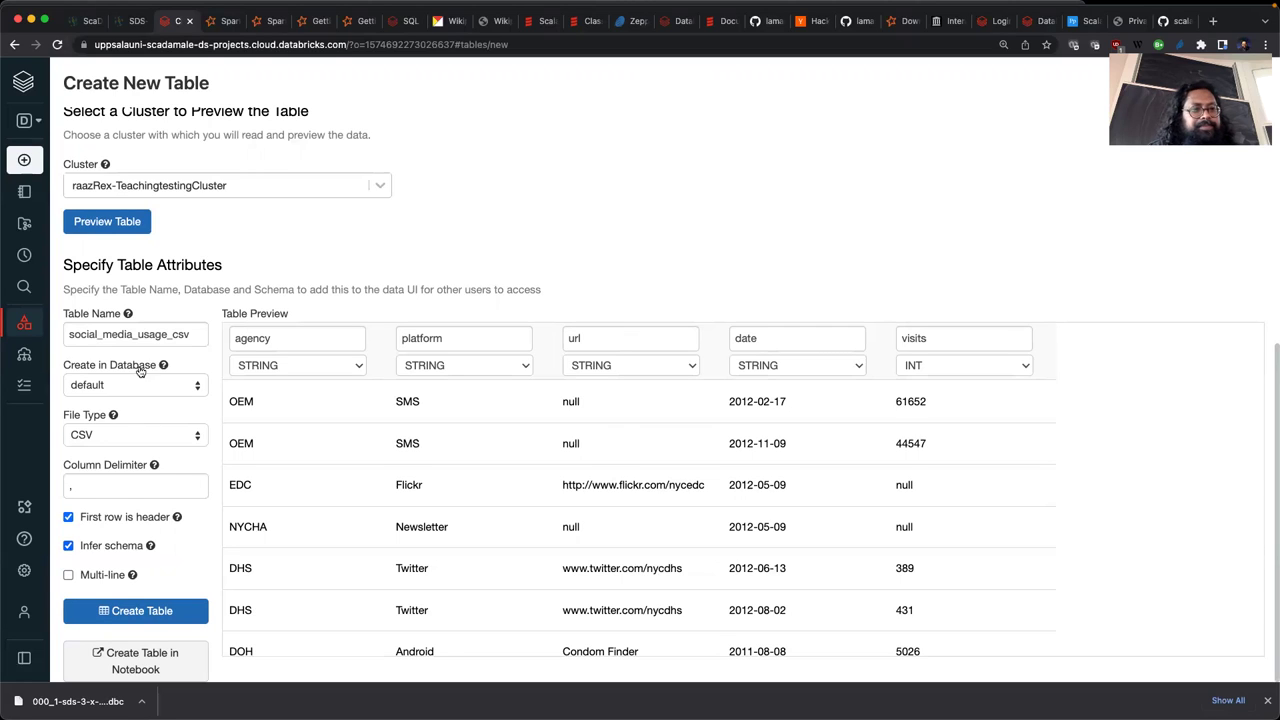
Name the table social_media_usage_csv_gui and create it in the default database
click(192, 337)
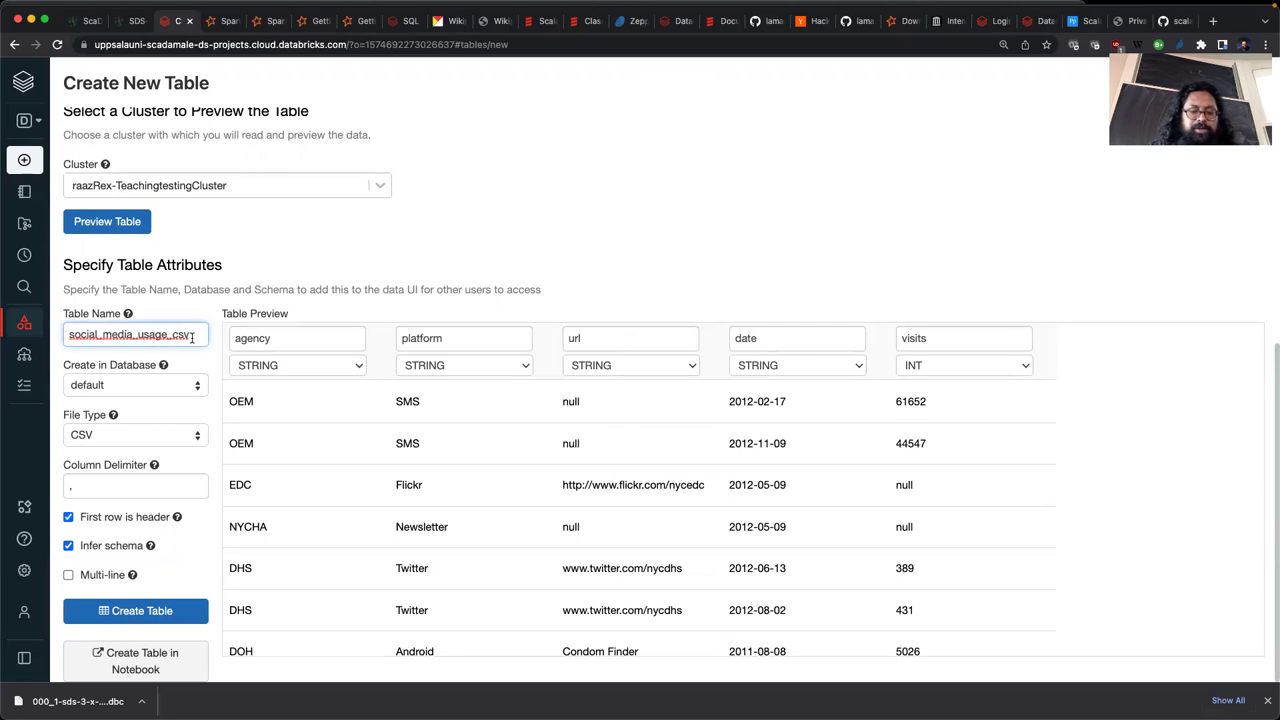
text(_table)
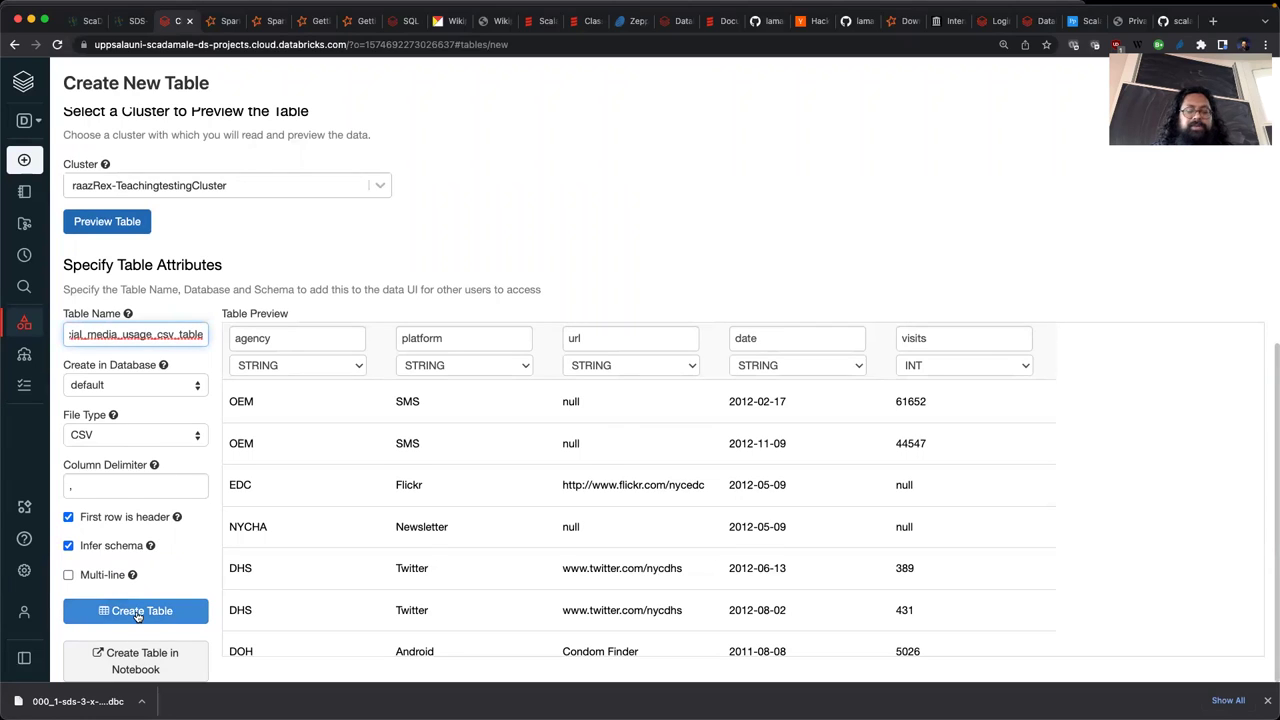
text(GUI)
key(super+a)
key(Right)
key(Left)
key(Left)
key(Left)
key(BackSpace)
key(BackSpace)
key(BackSpace)
key(BackSpace)
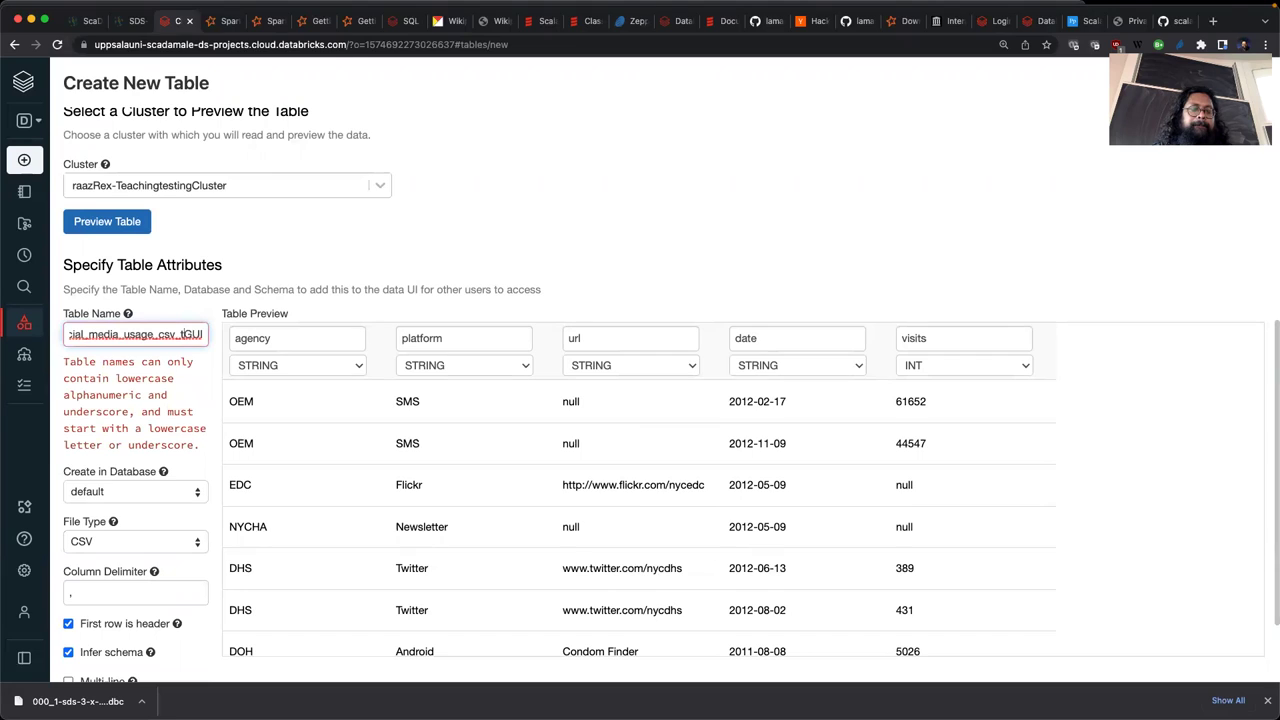
key(Delete)
key(Delete)
key(Delete)
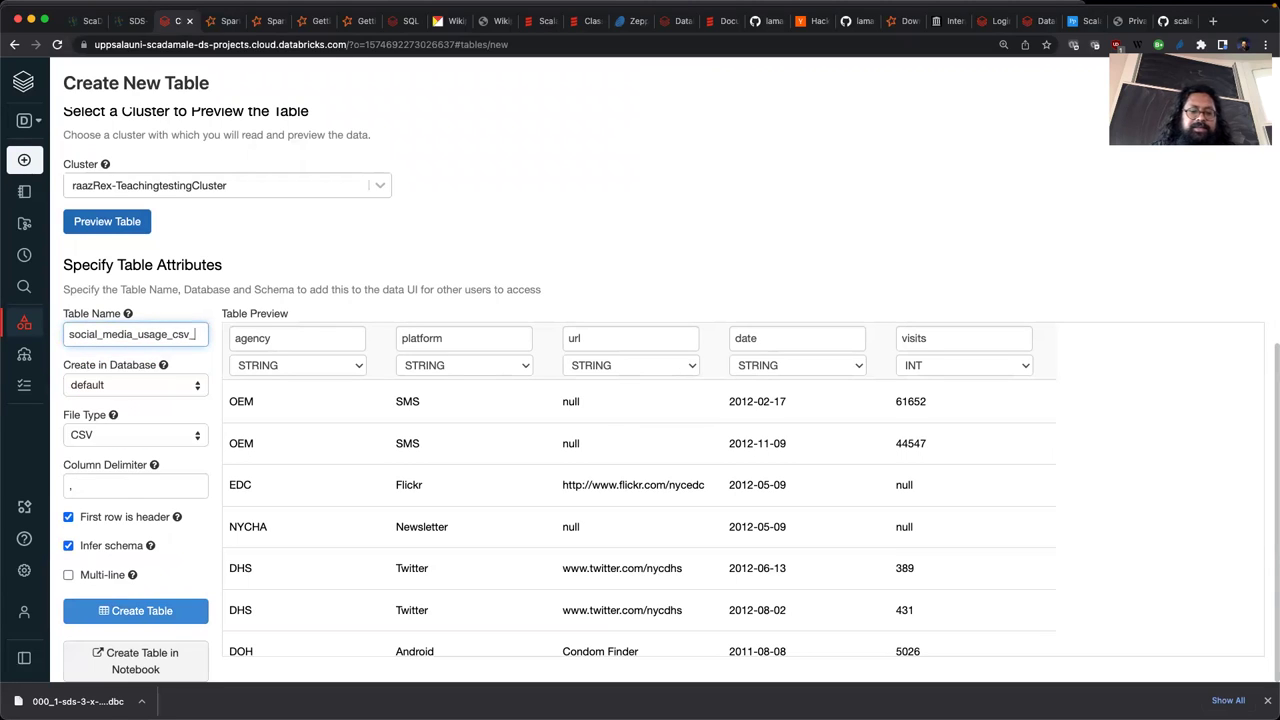
text(gui)
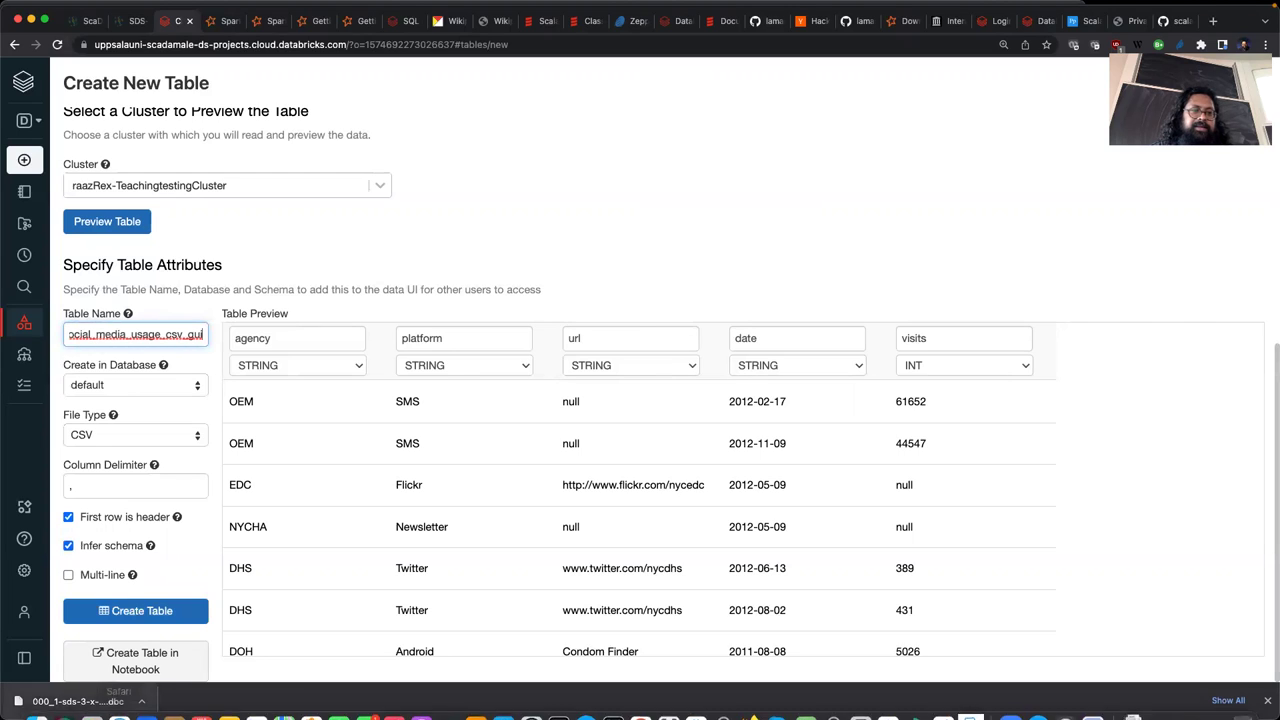
click(161, 608)
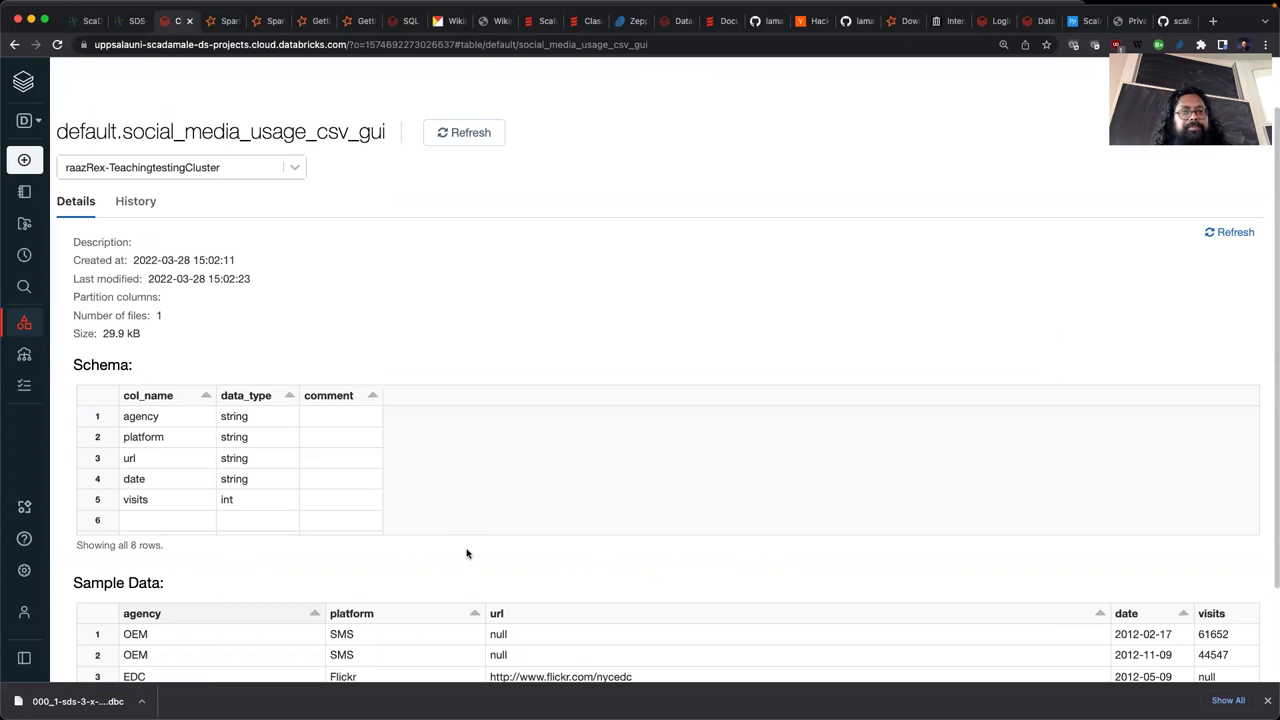
Review the new table's schema and sample data, and check for it among the default database's tables
scroll(466, 553, down, 2)
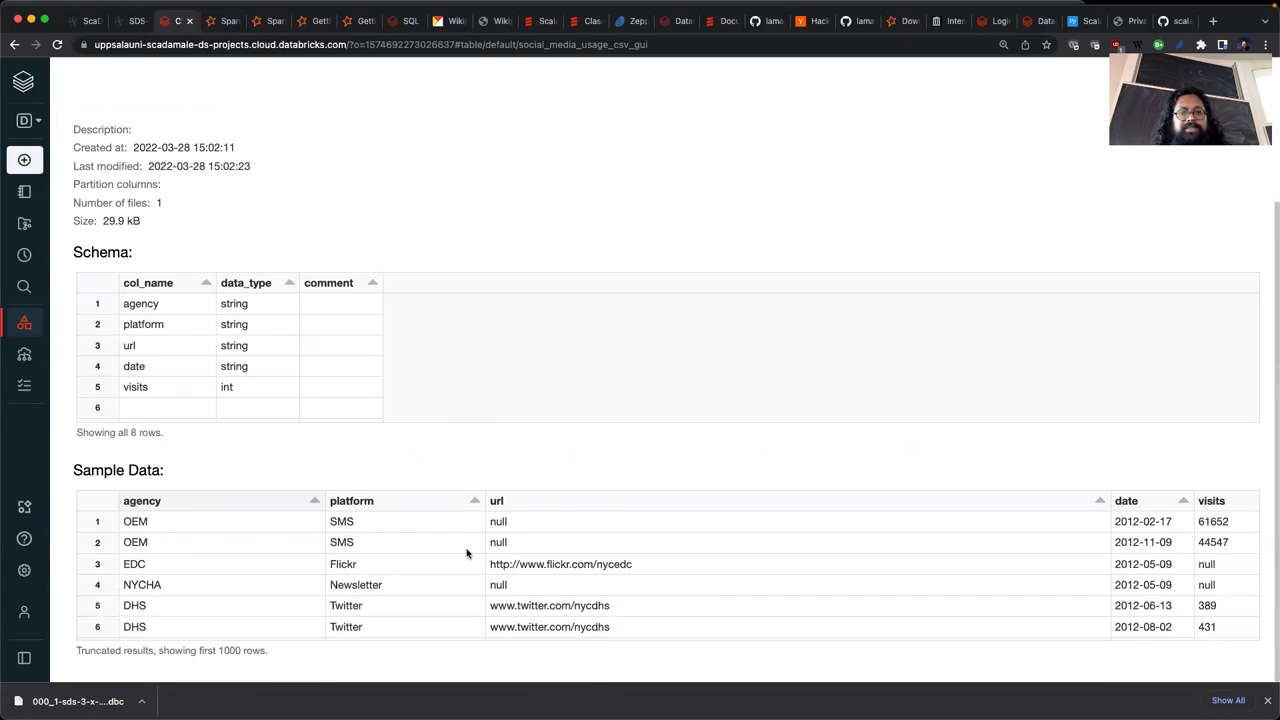
scroll(466, 552, up, 2)
mouse_move(40, 260)
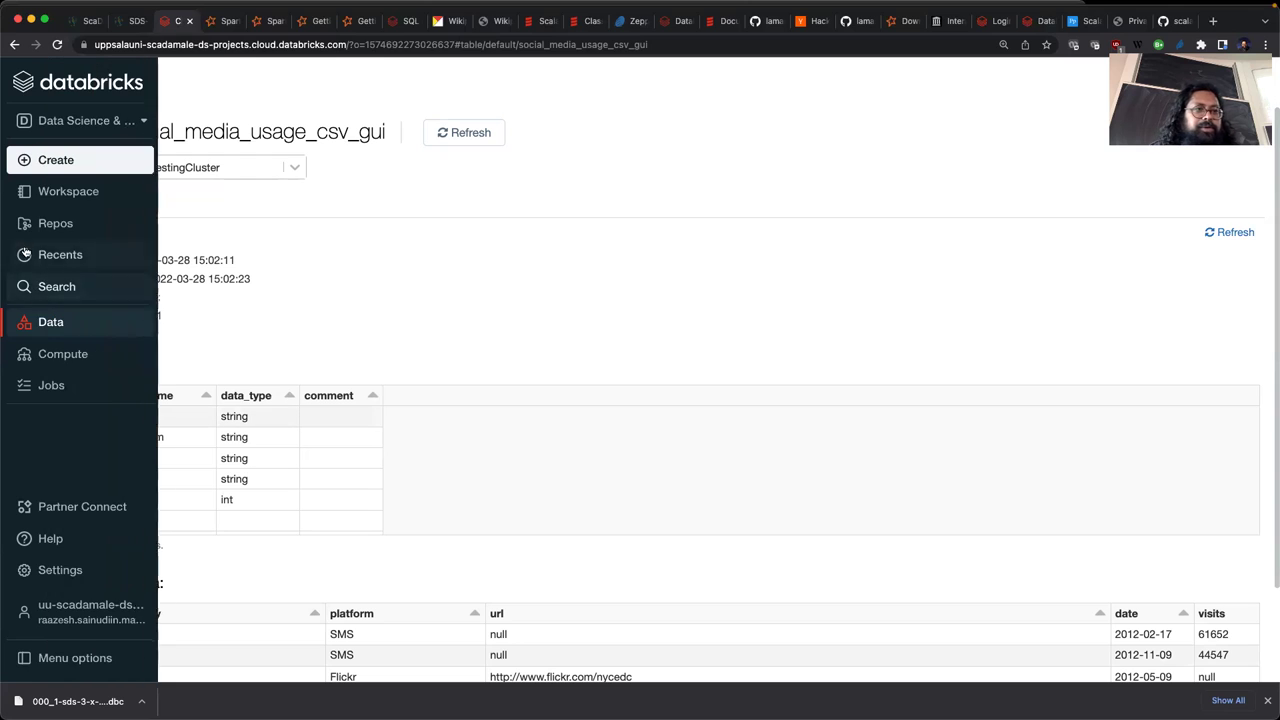
click(50, 321)
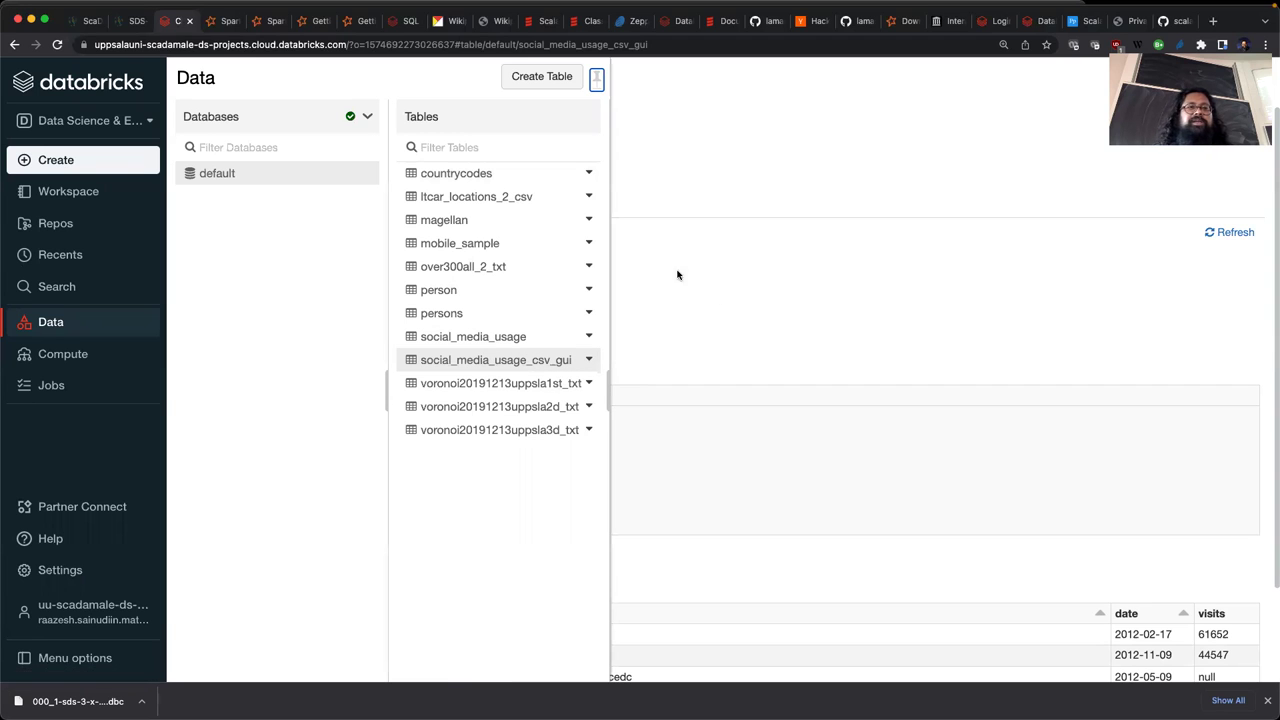
Open the 007c_SparkSQLProgGuide_HW notebook from the 000_1-sds-3-x-sql workspace folder
click(62, 256)
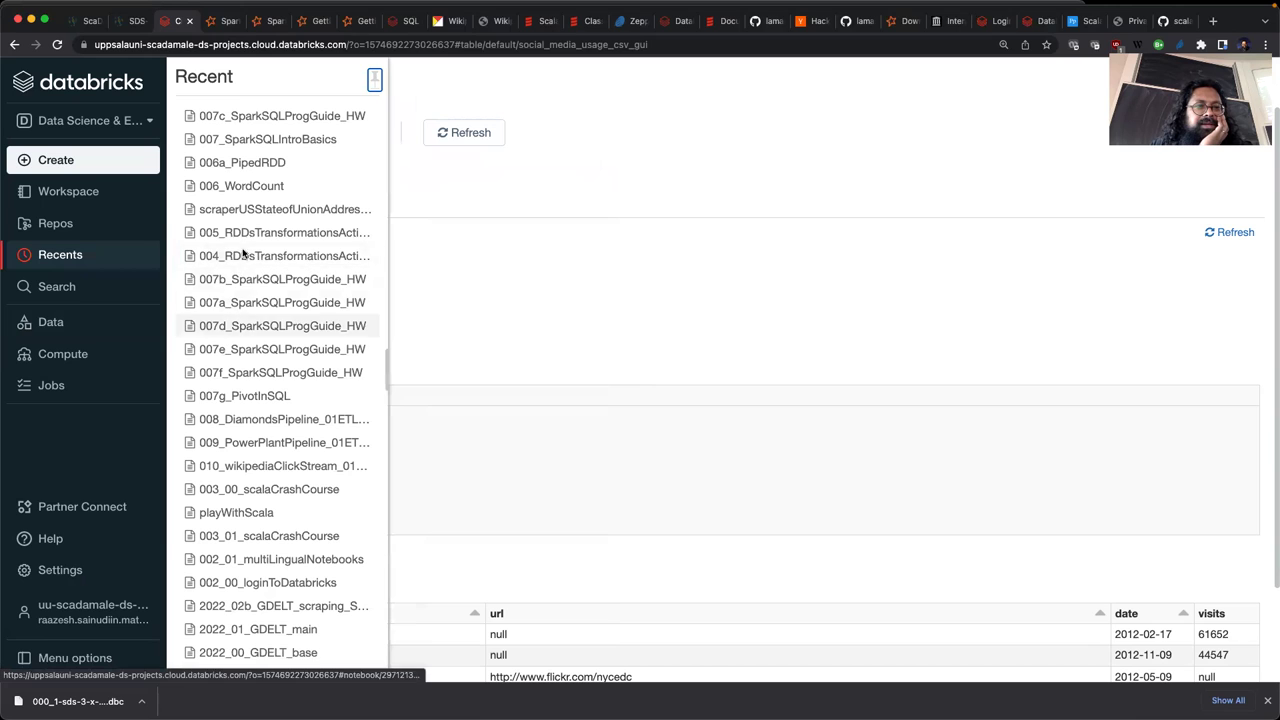
click(250, 326)
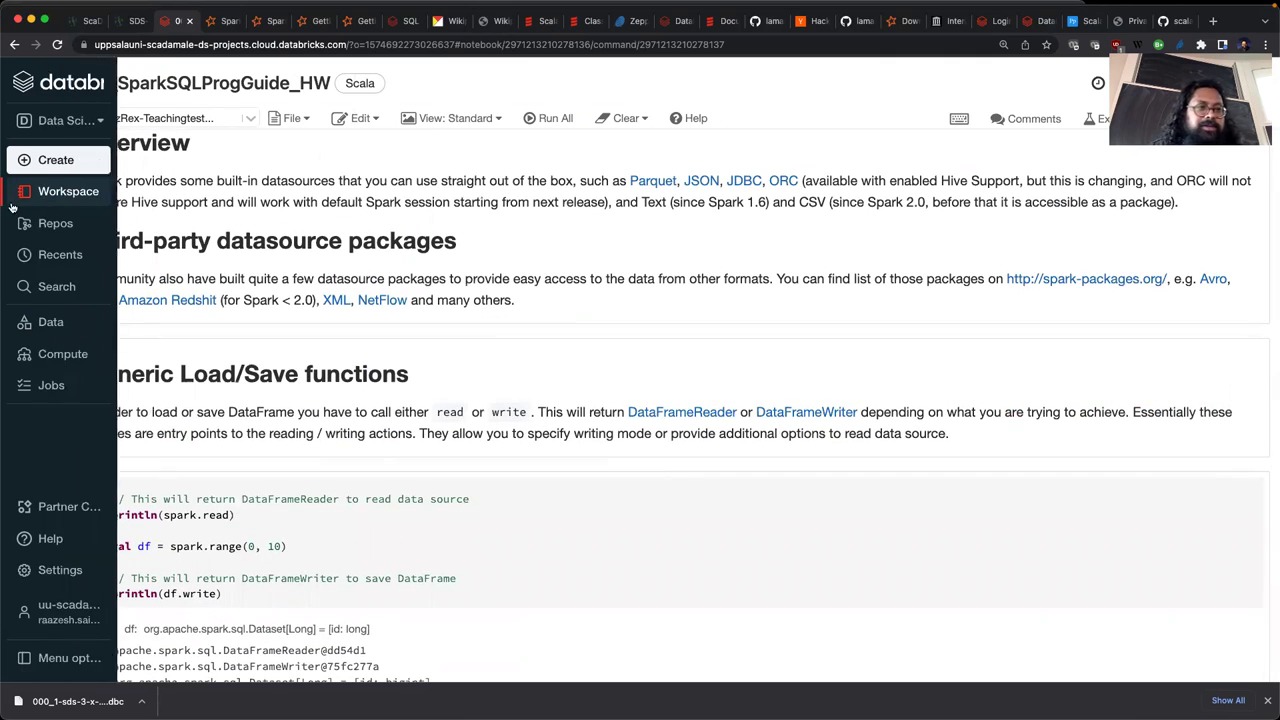
click(60, 191)
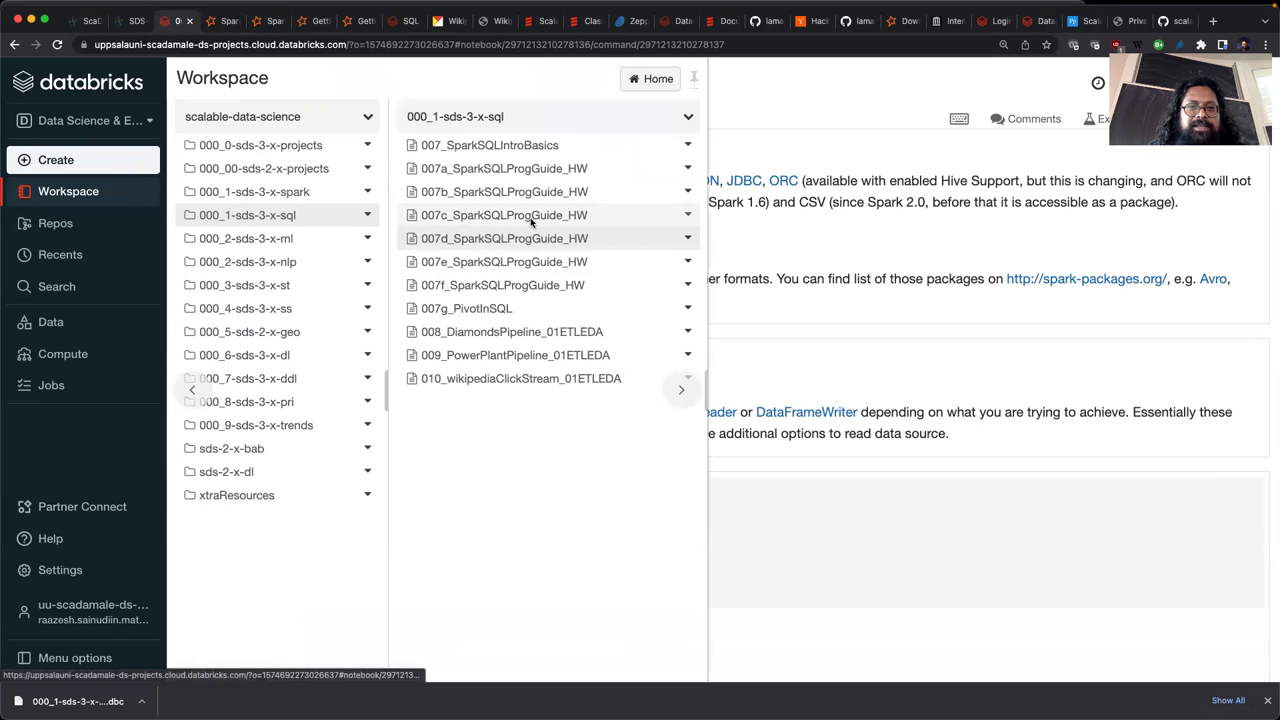
click(531, 218)
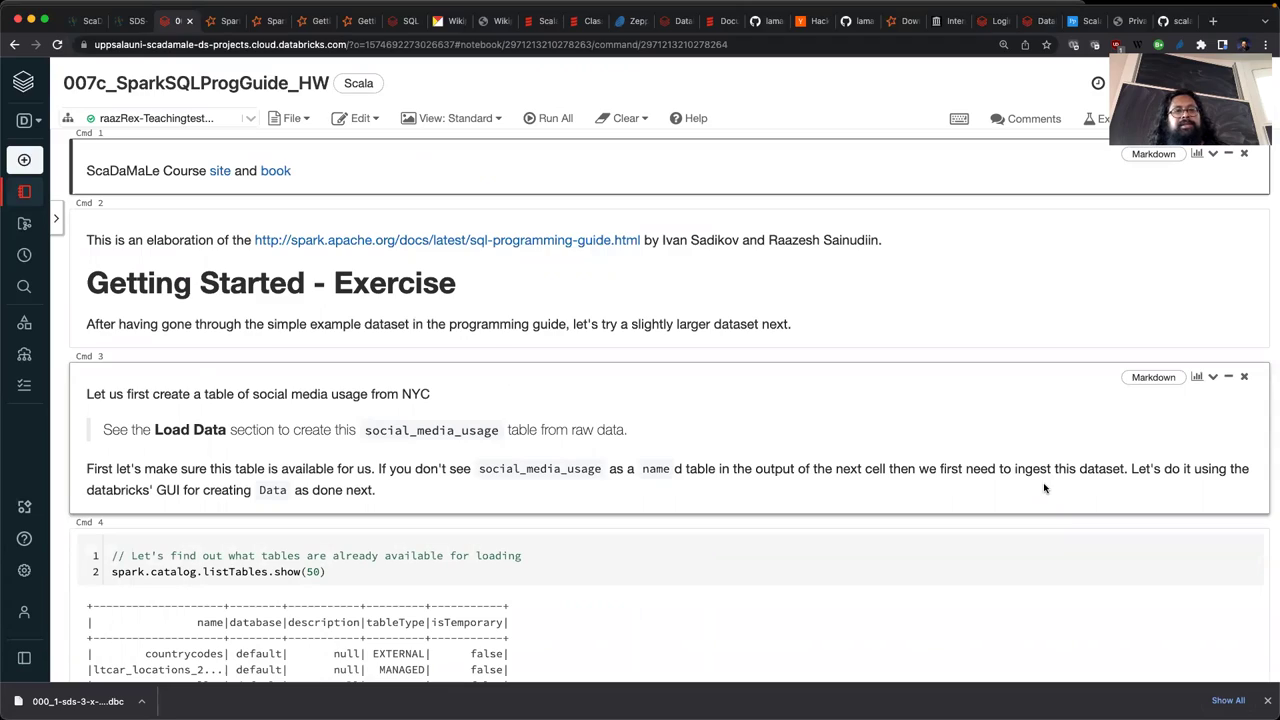
Examine the notebook's cell that loads social-media-usage.csv from its URL into DBFS, highlighting the scala.io.Source.fromURL call
scroll(1044, 488, down, 10)
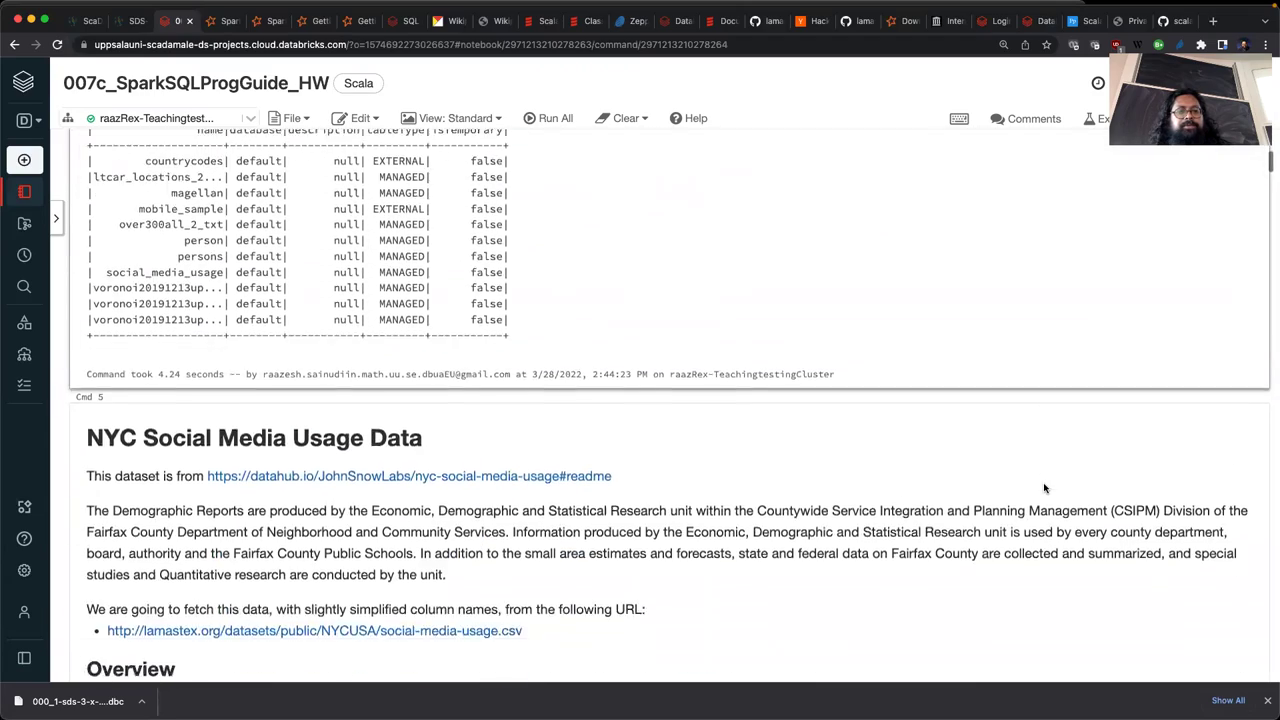
scroll(1044, 488, down, 8)
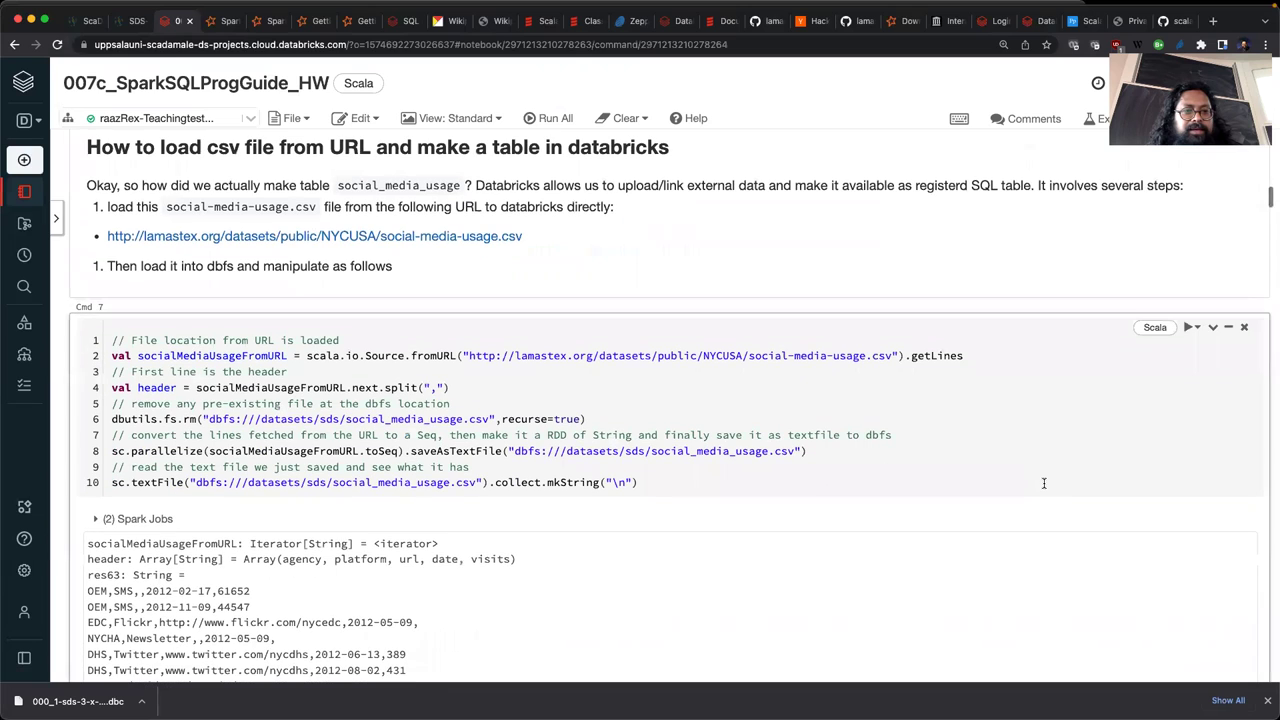
scroll(1044, 485, down, 1)
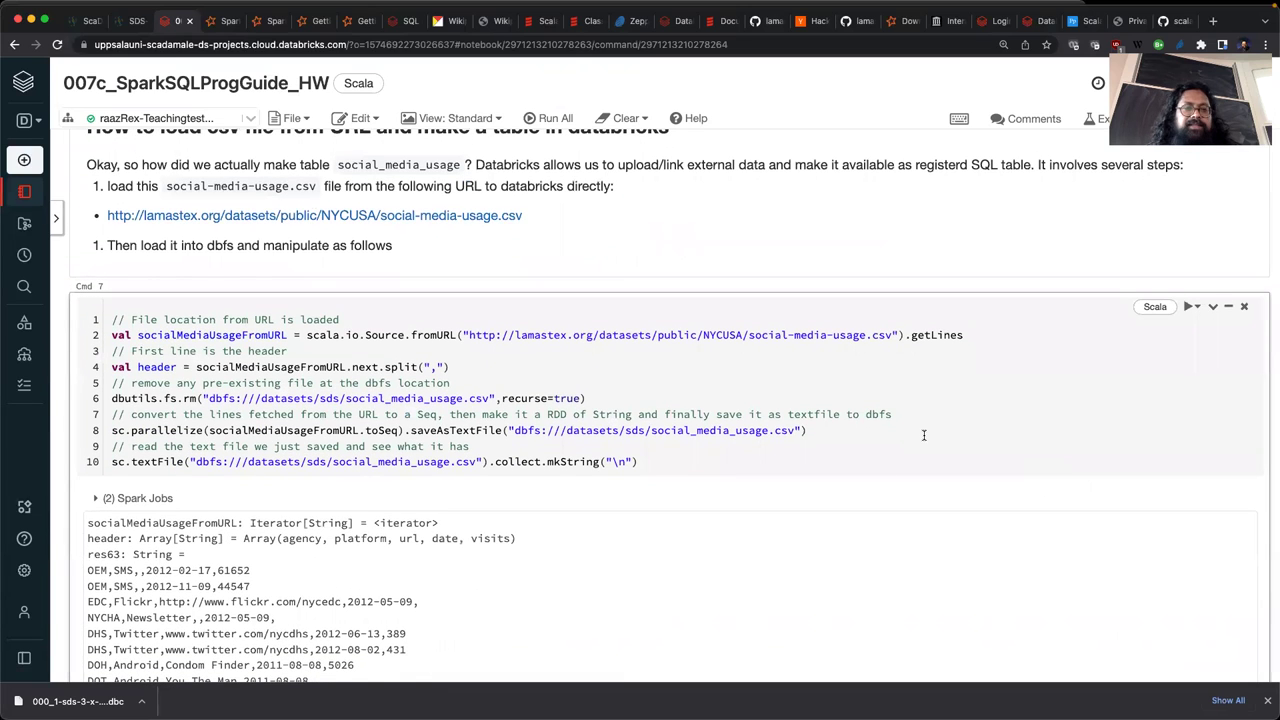
scroll(924, 435, down, 1)
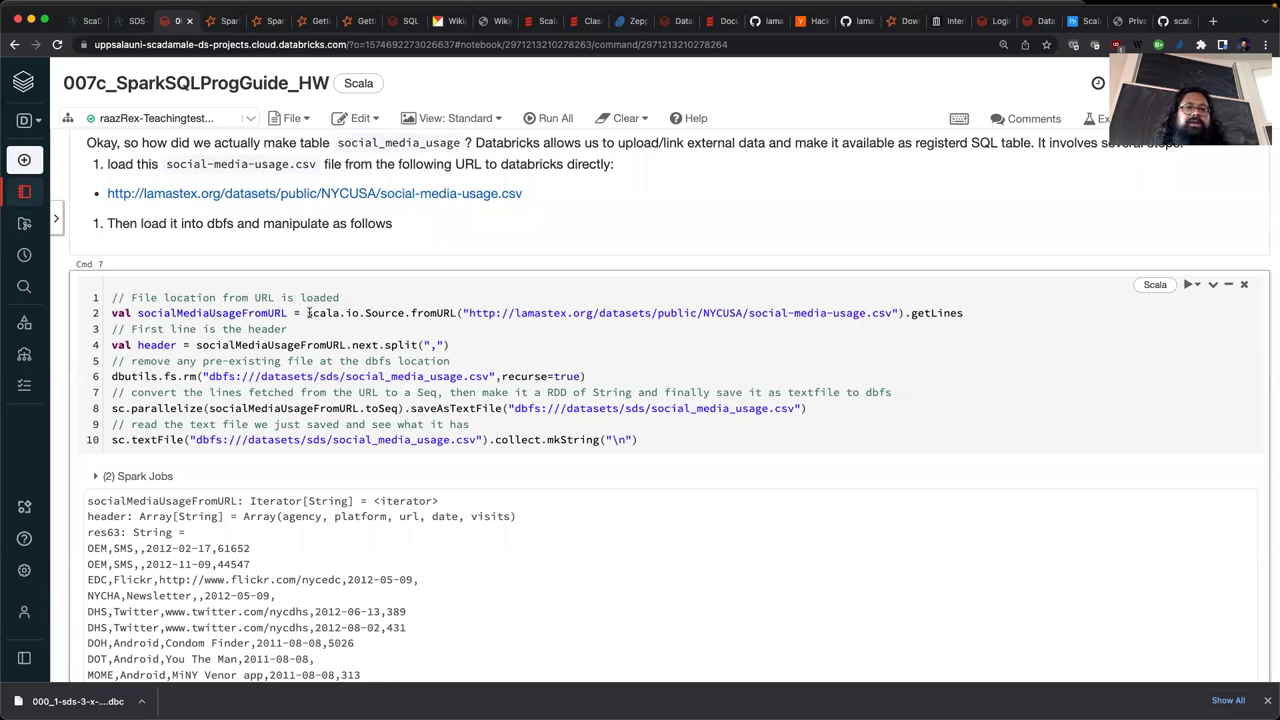
drag(308, 313, 455, 313)
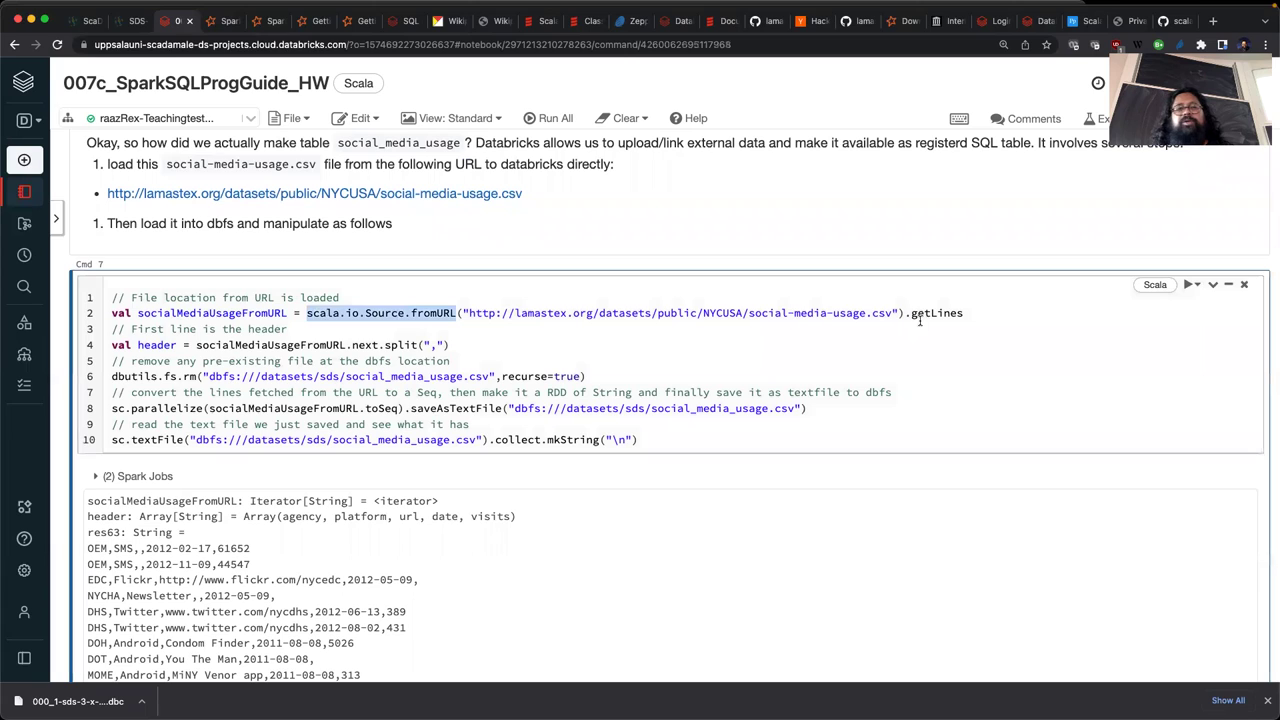
click(501, 344)
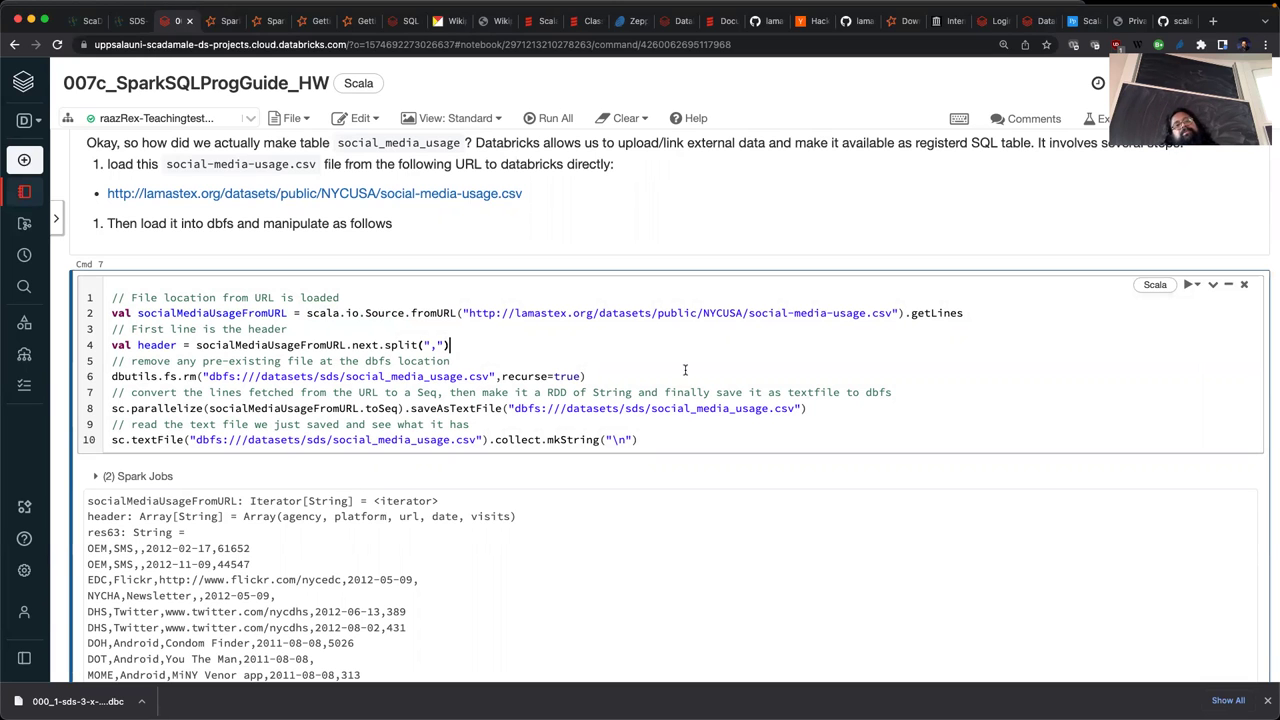
Review the URL-loading cell's output and the following cells that read the CSV into a DataFrame and create a temporary view
scroll(685, 370, down, 2)
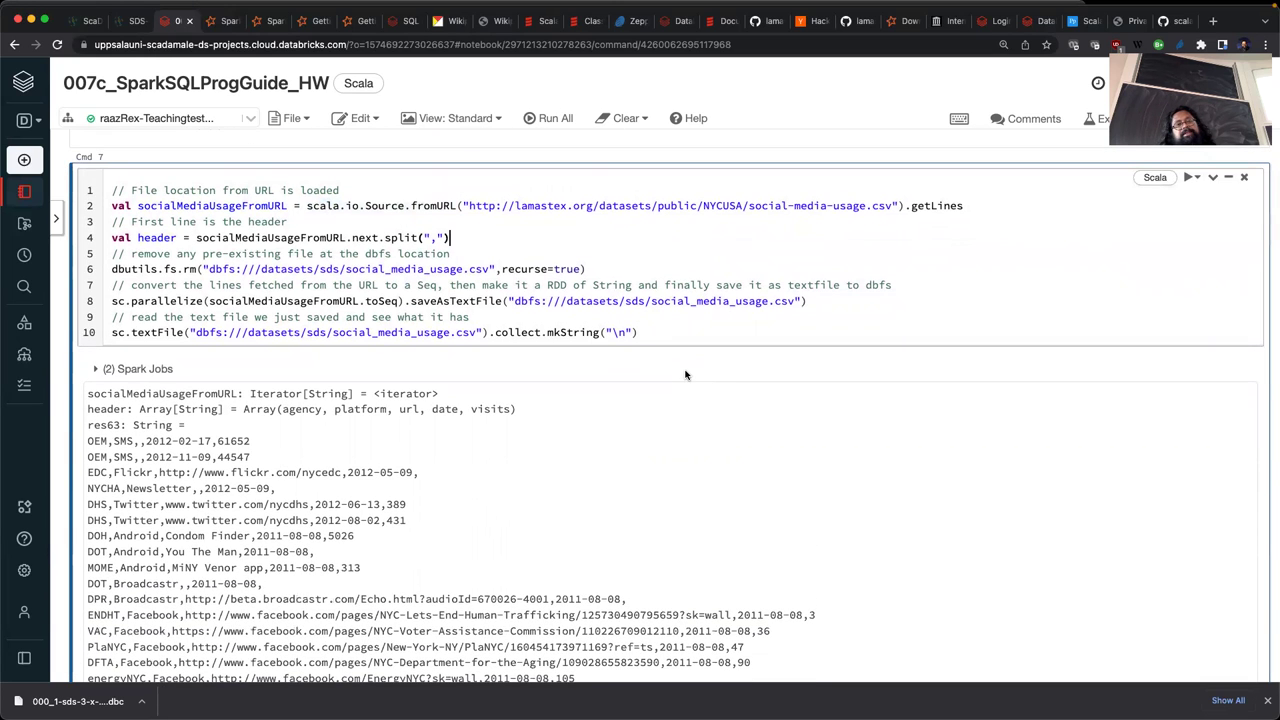
scroll(686, 372, down, 4)
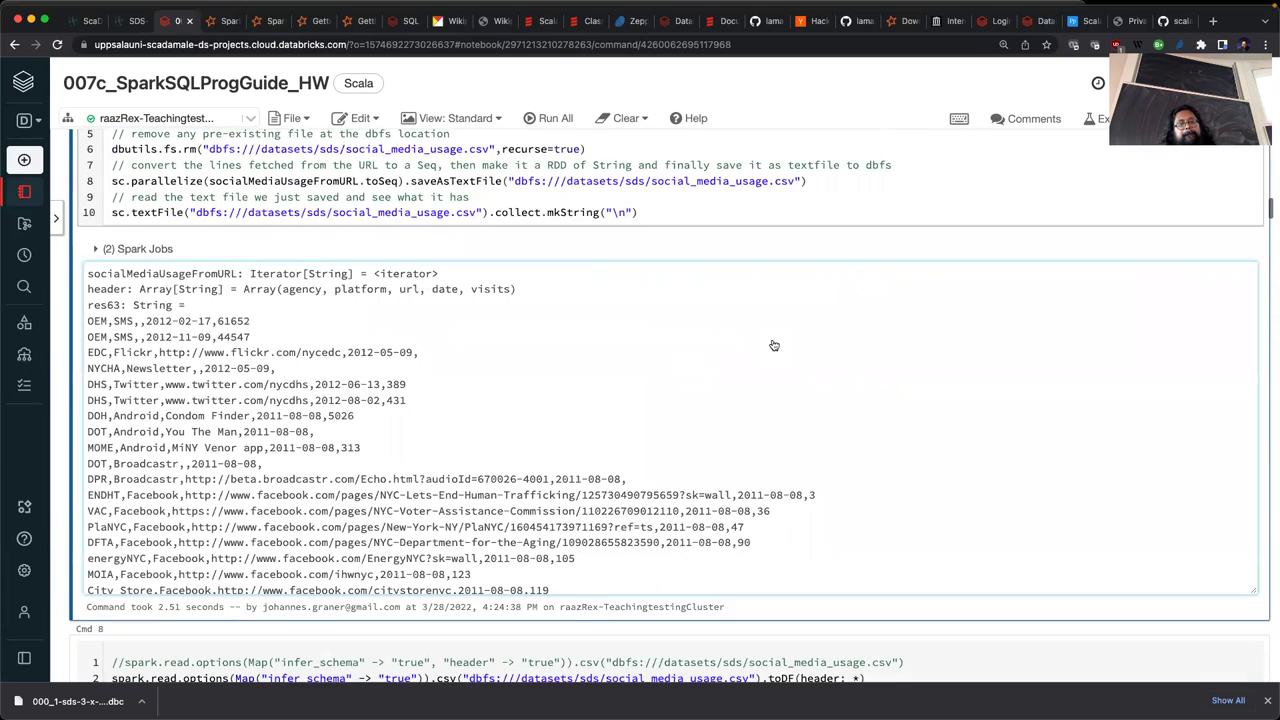
scroll(825, 400, down, 9)
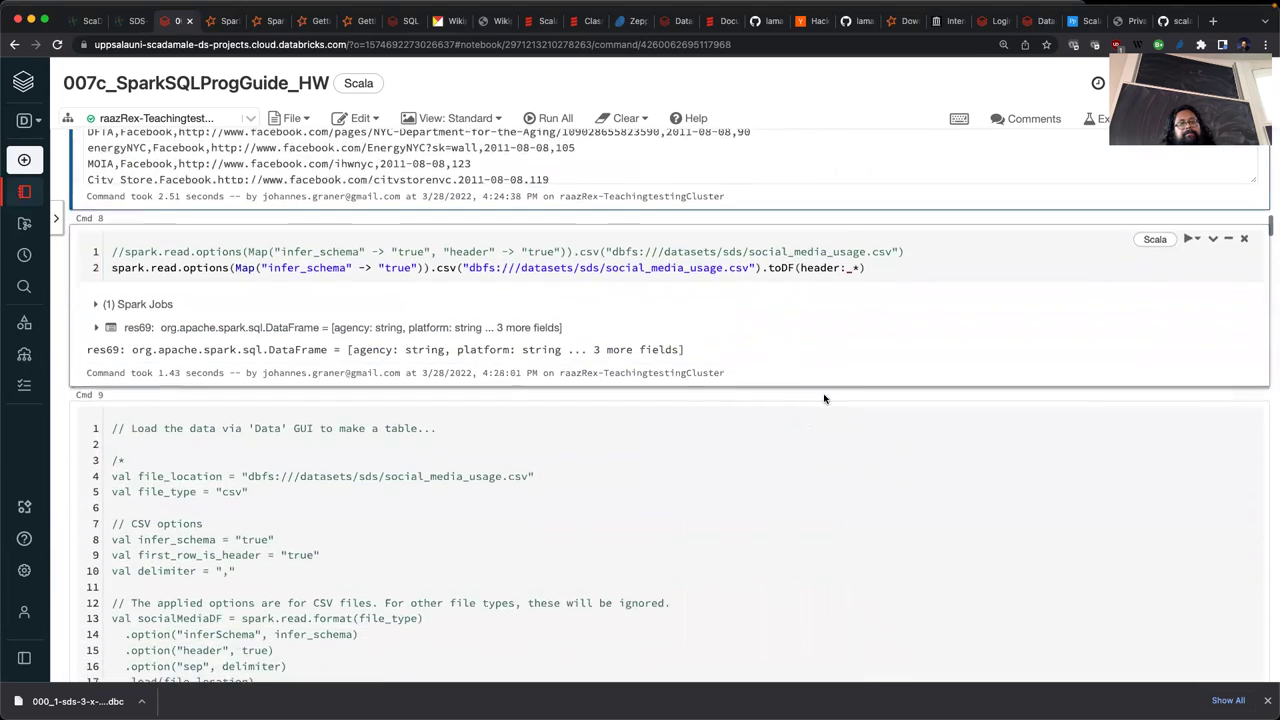
scroll(824, 394, down, 4)
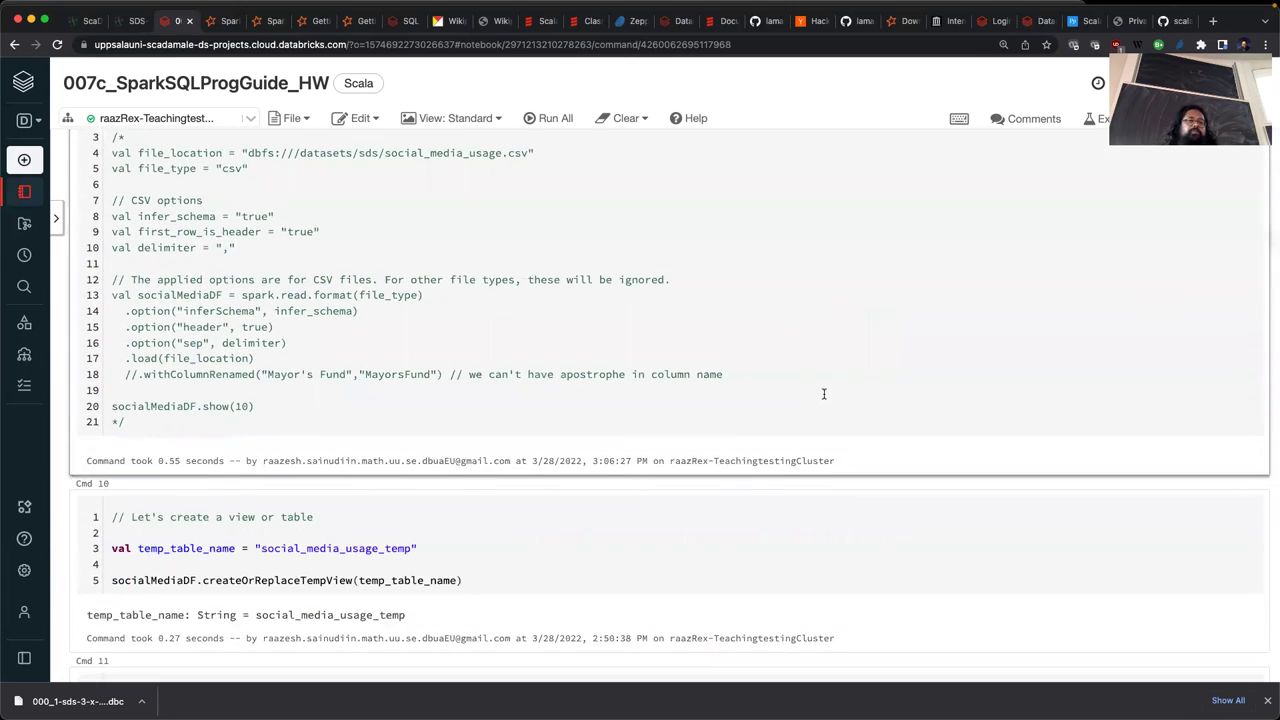
scroll(824, 394, down, 4)
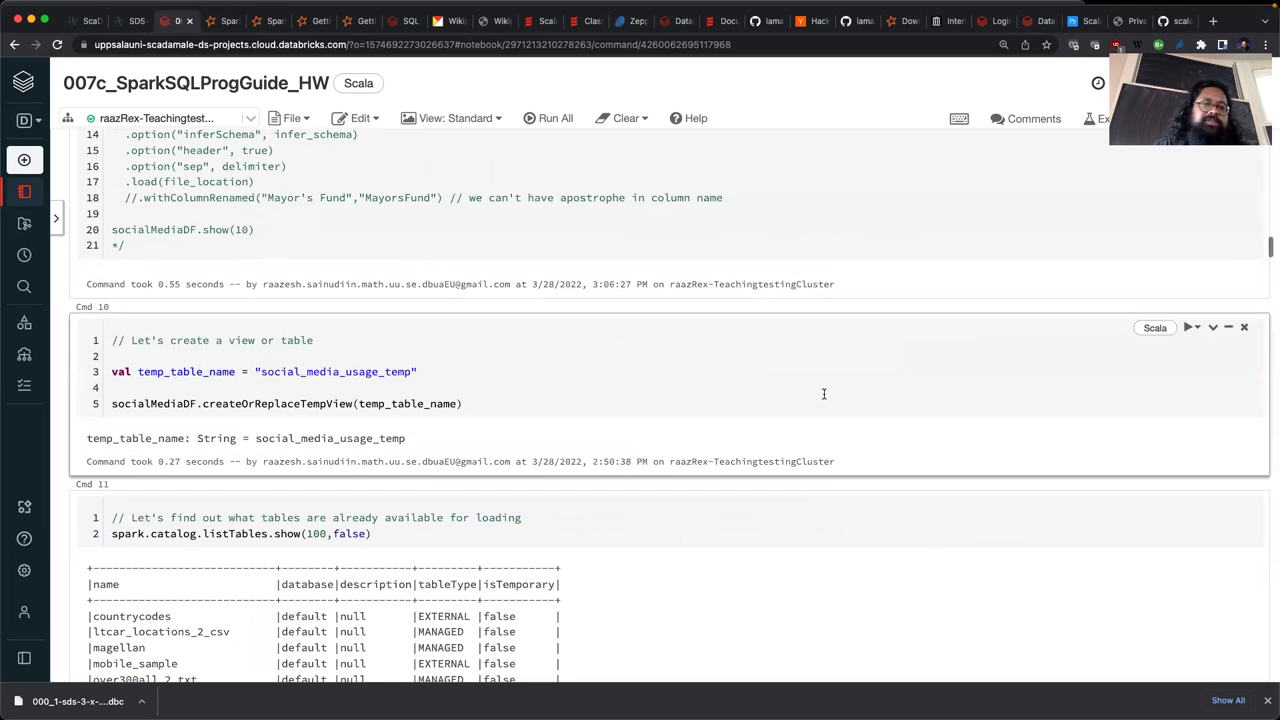